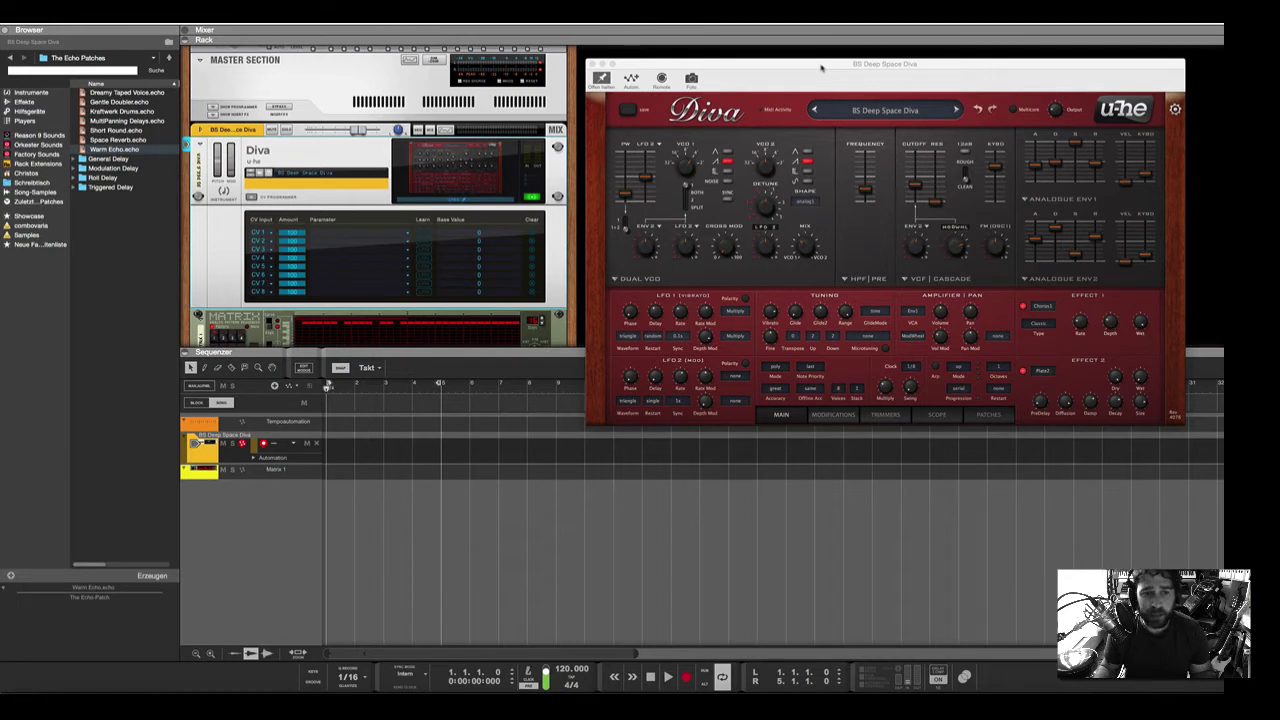
# Delete the Matrix, Spider CV and The Echo devices from the rack, leaving only Diva
pyautogui.scroll(-5, 557, 290)
pyautogui.scroll(2, 558, 290)
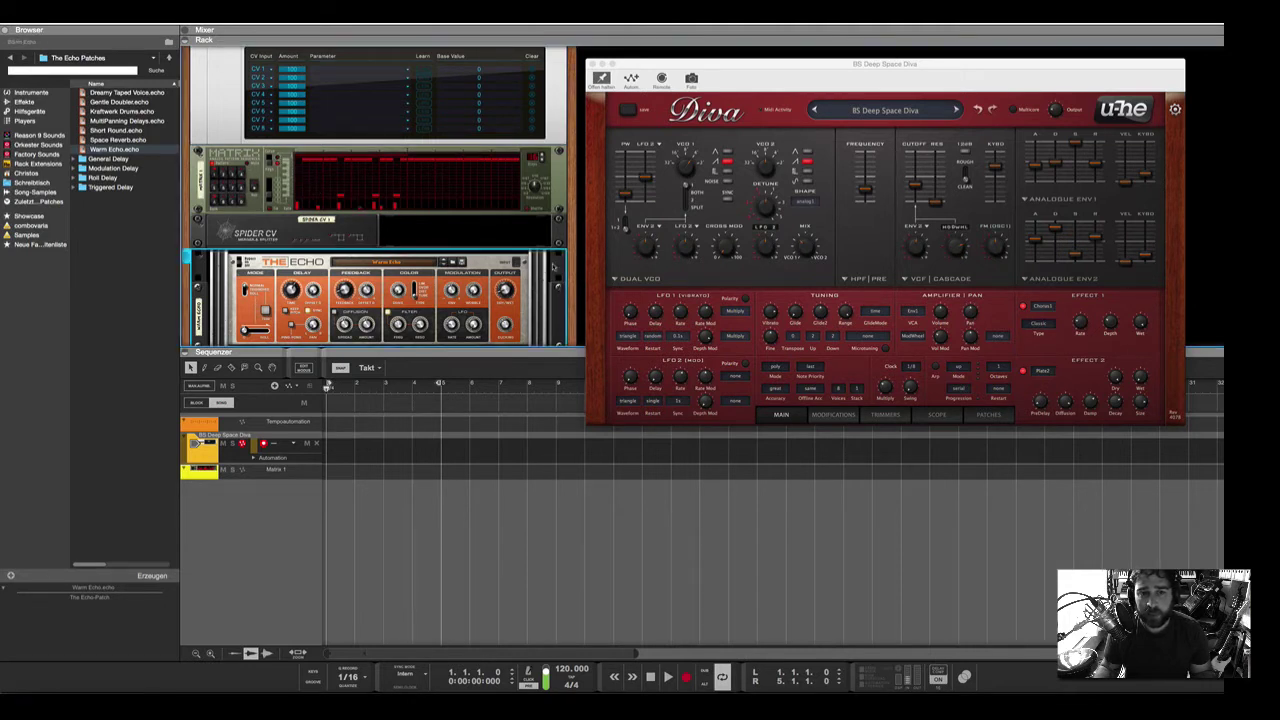
pyautogui.scroll(5, 548, 271)
pyautogui.scroll(-3, 562, 252)
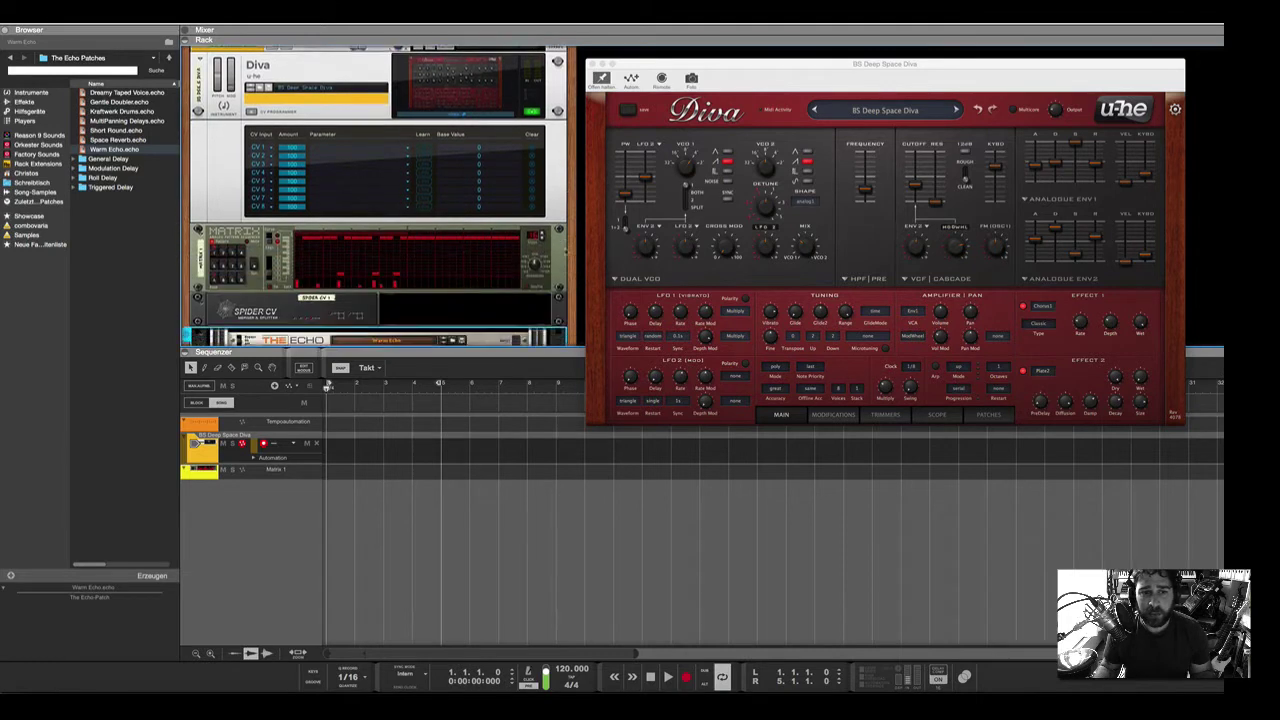
pyautogui.click(562, 250)
pyautogui.press('Delete')
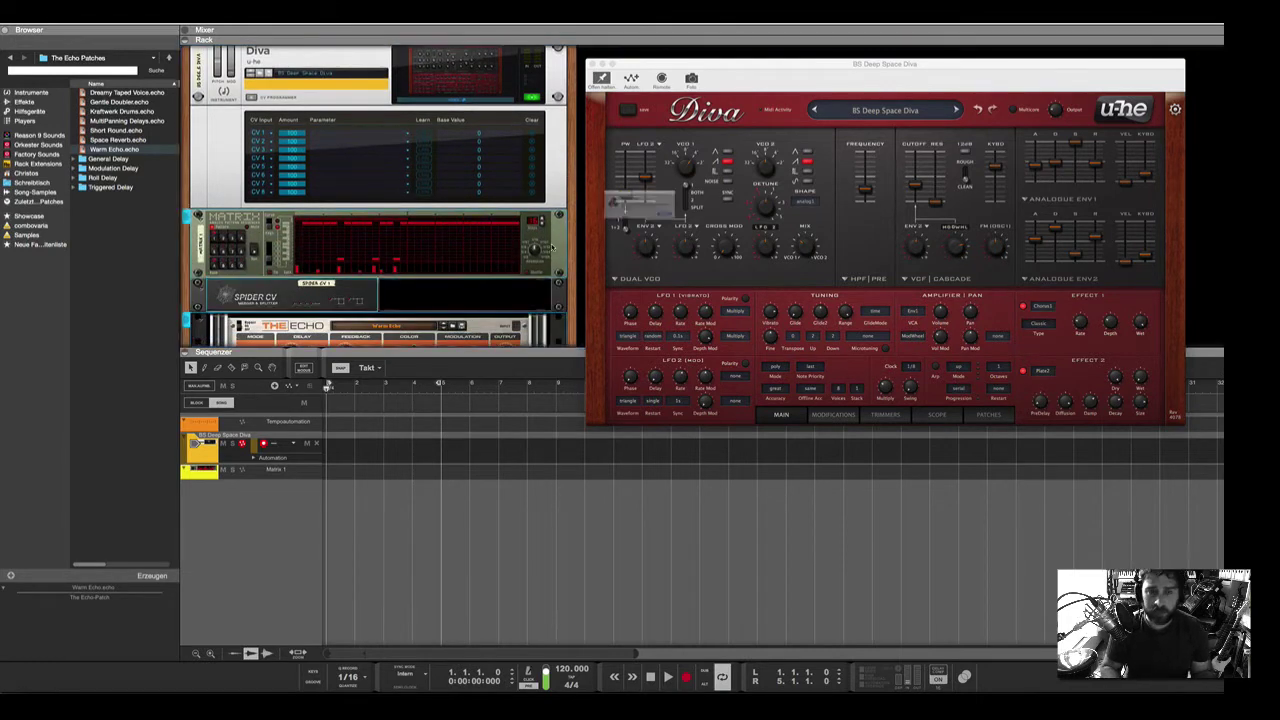
pyautogui.press('Return')
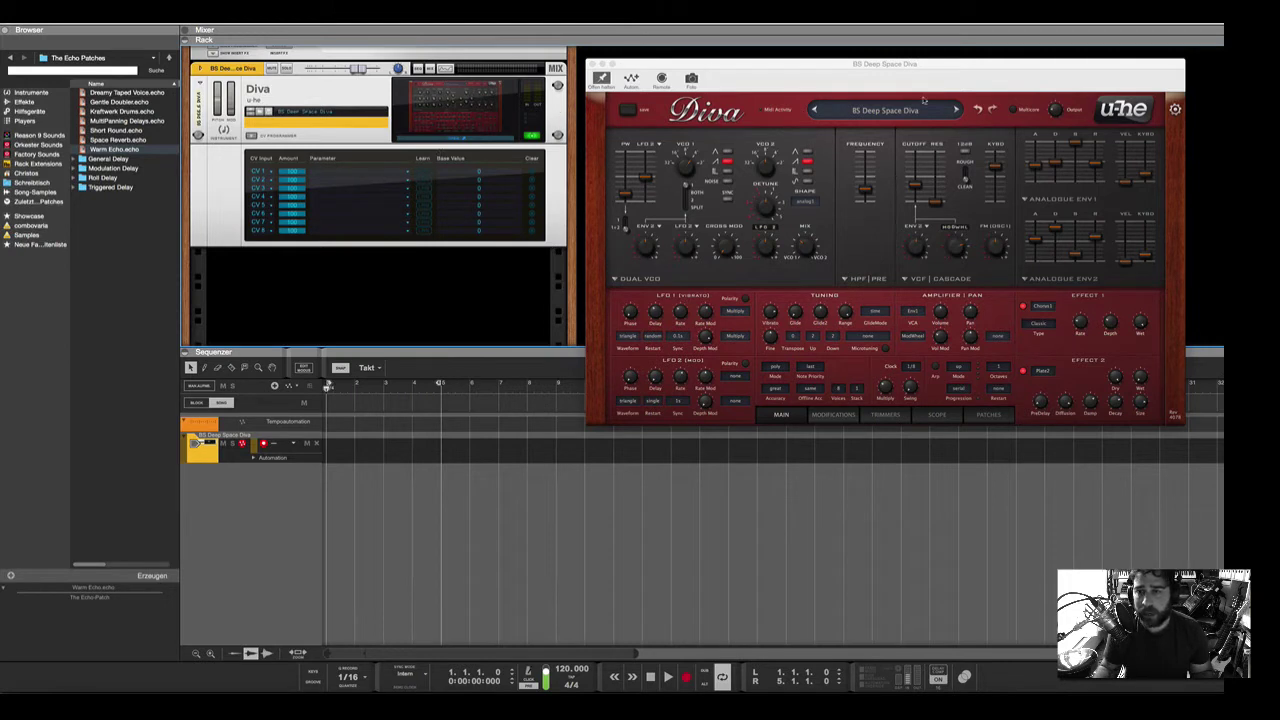
# With the metronome click on, record a short Diva MIDI clip starting at bar 1
pyautogui.moveTo(929, 66); pyautogui.dragTo(936, 62)
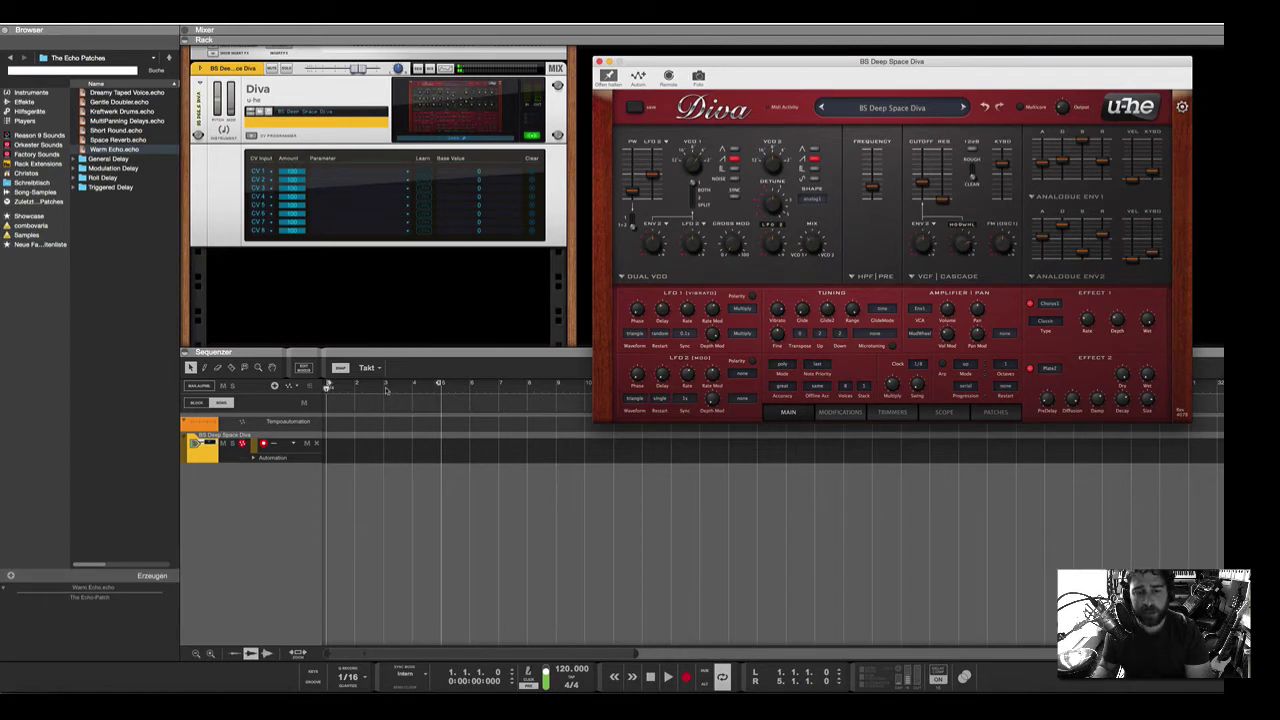
pyautogui.click(528, 682)
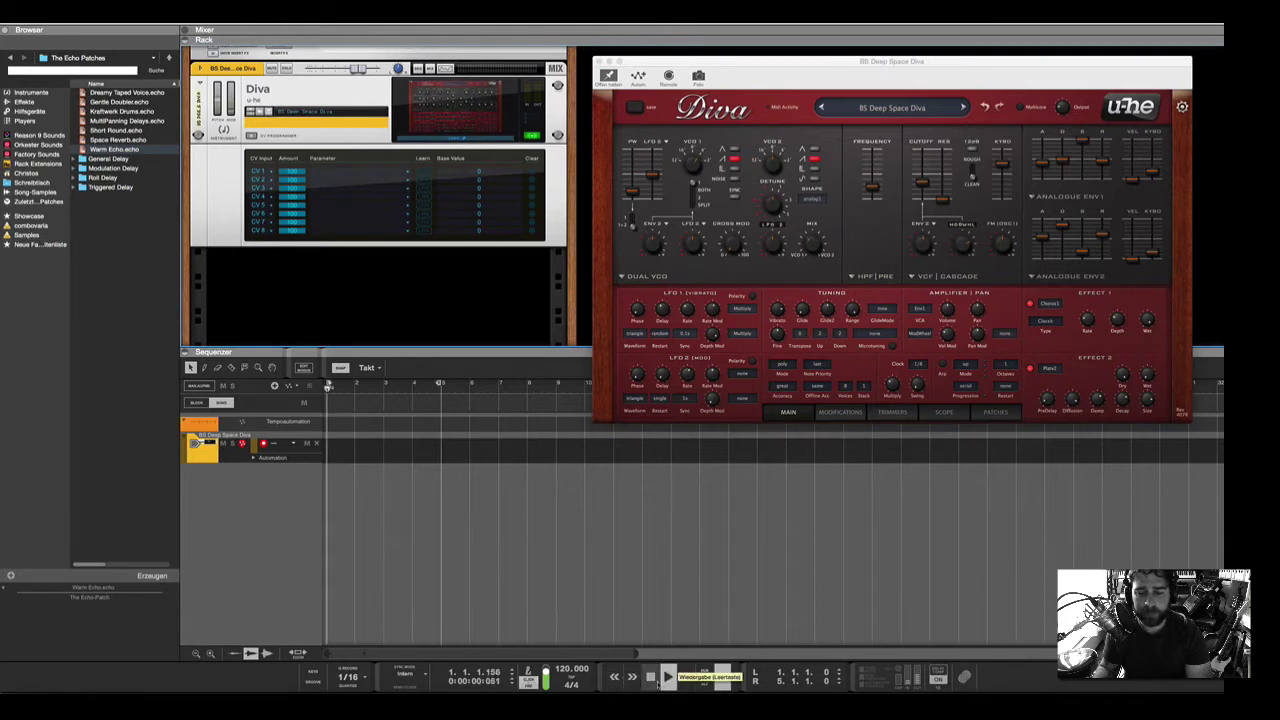
pyautogui.click(685, 681)
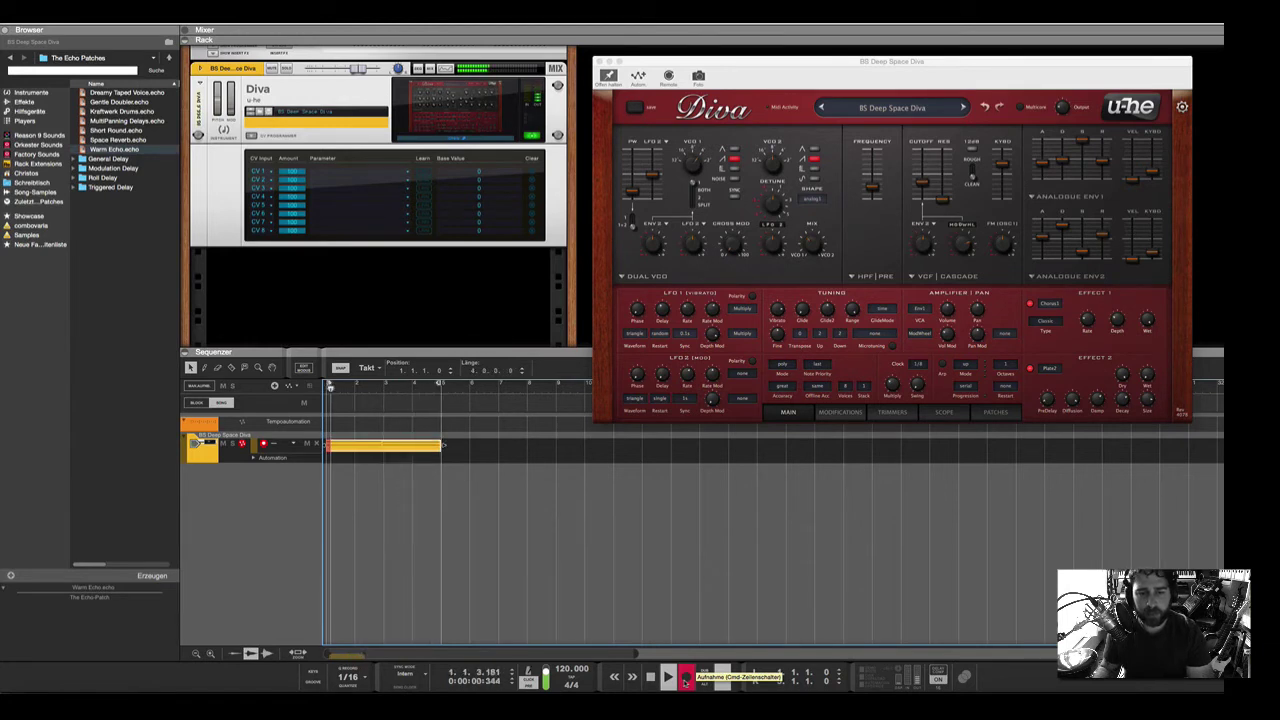
pyautogui.click(684, 678)
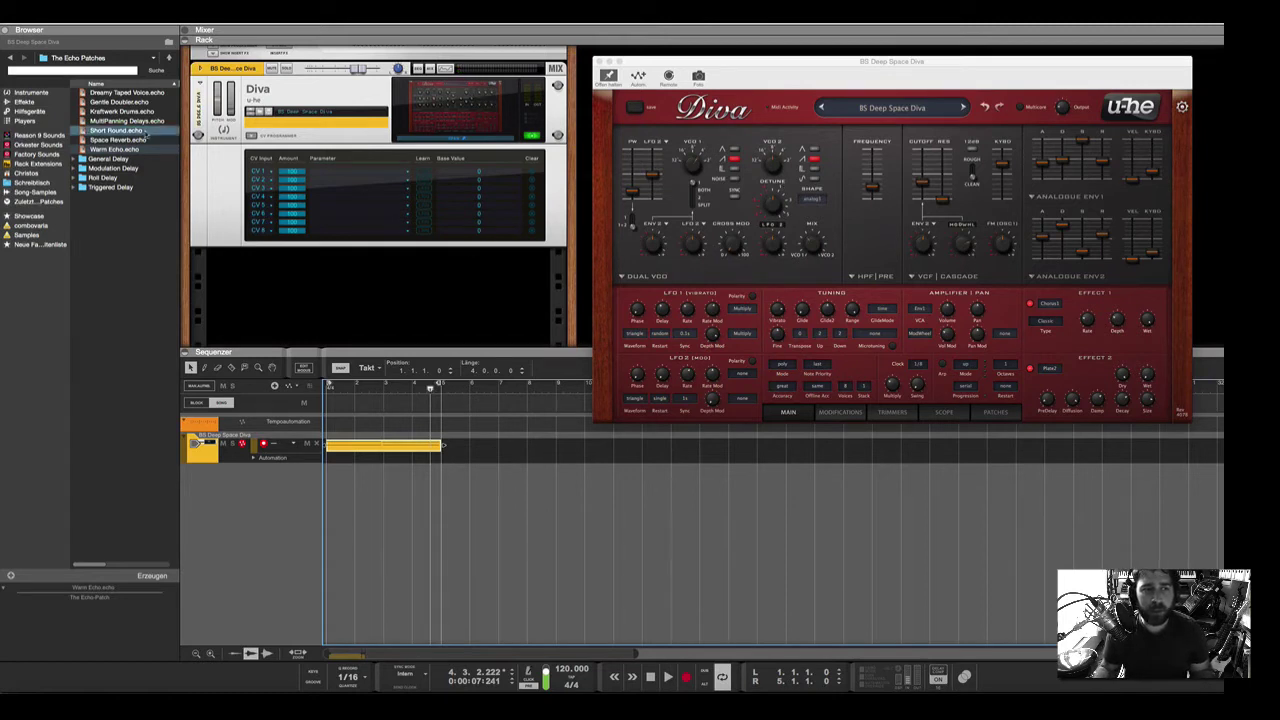
# List the Hilfsgeräte (utility devices) in the browser and flip the rack to Diva's rear CV jacks
pyautogui.click(30, 102)
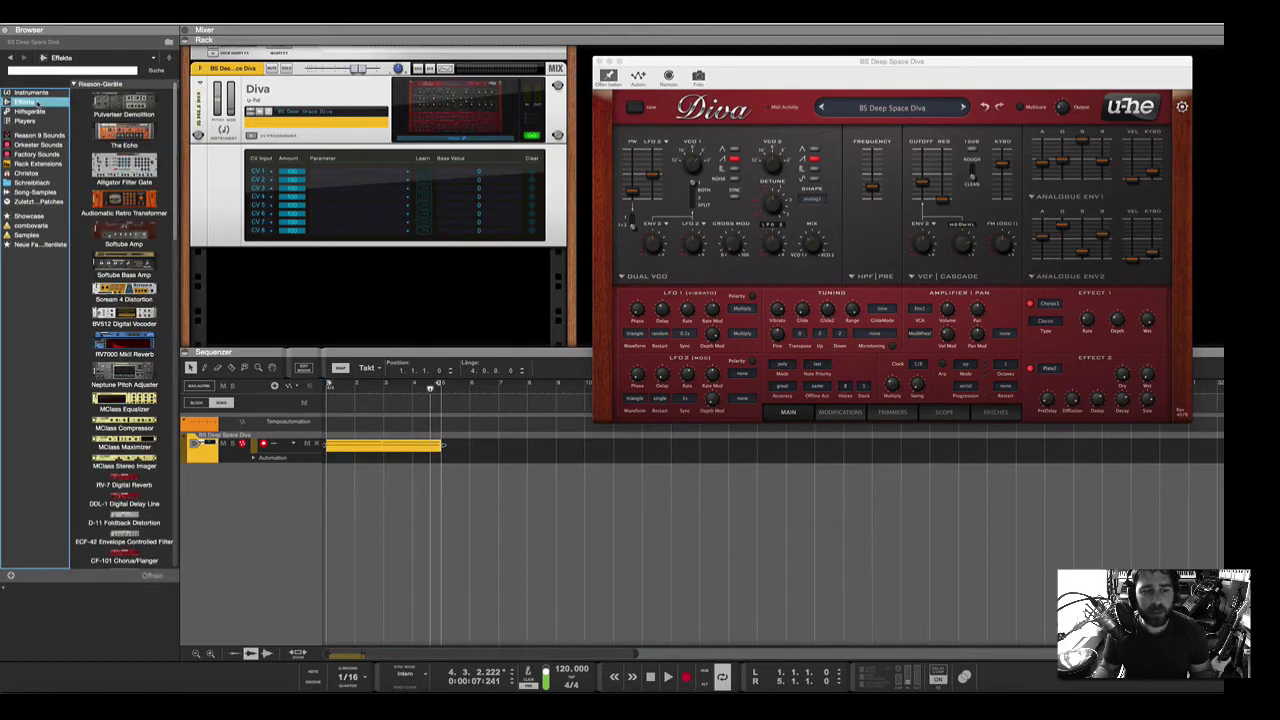
pyautogui.click(30, 111)
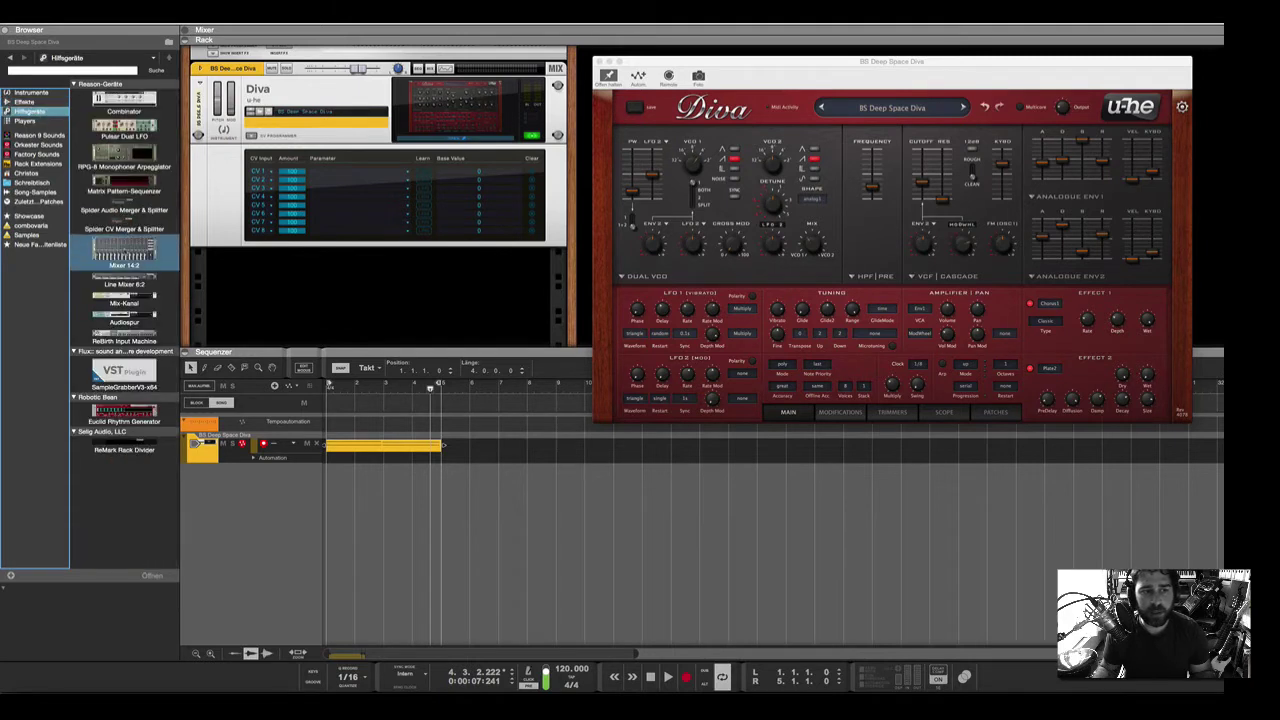
pyautogui.click(296, 276)
pyautogui.press('Tab')
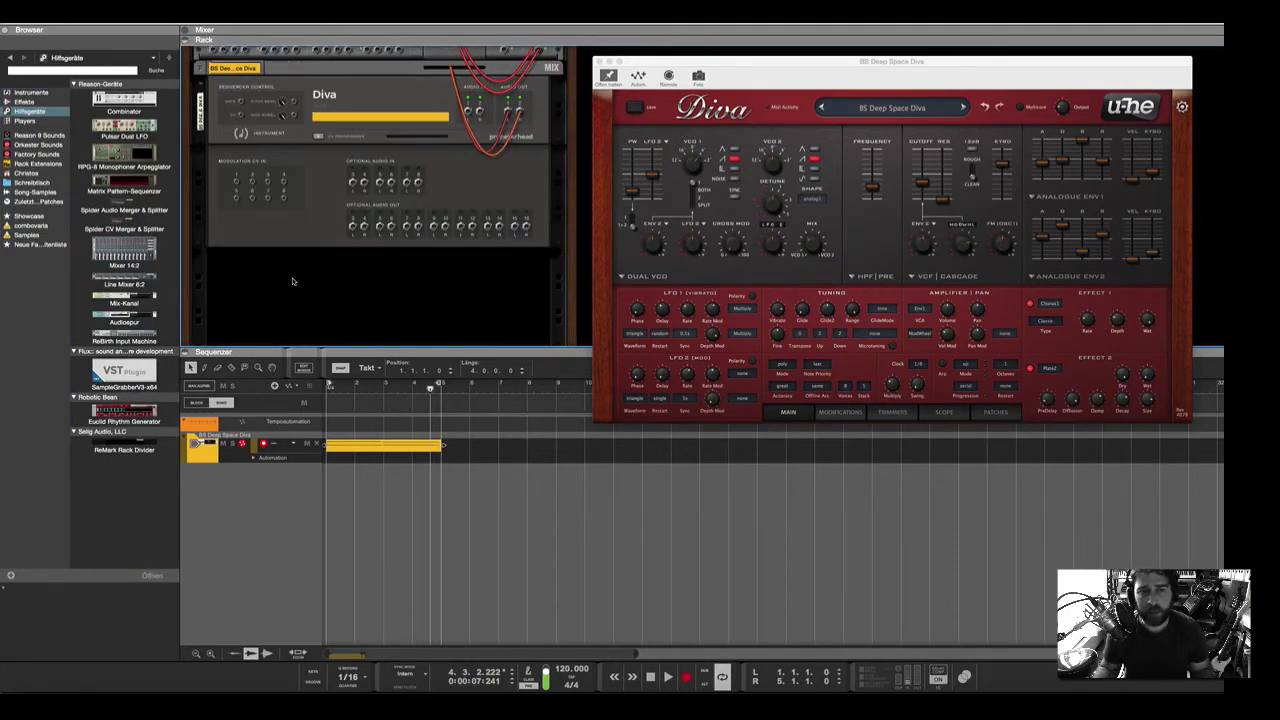
pyautogui.click(310, 133)
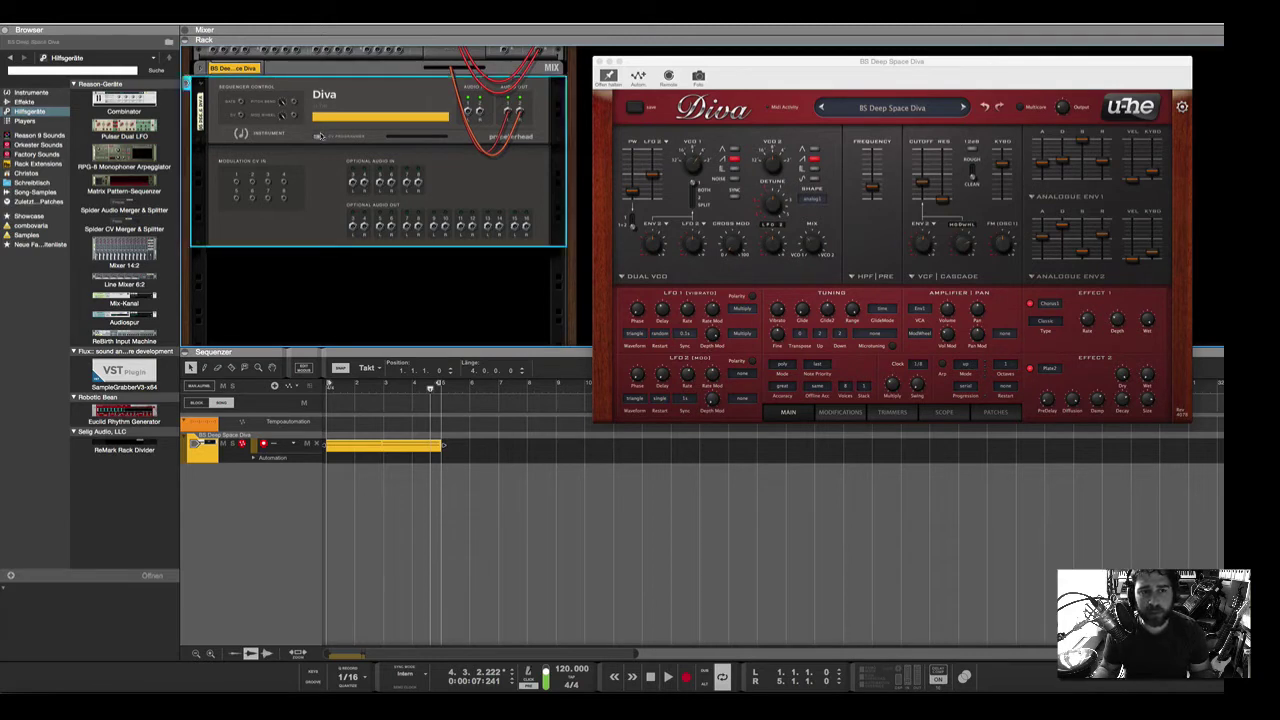
pyautogui.scroll(3, 315, 135)
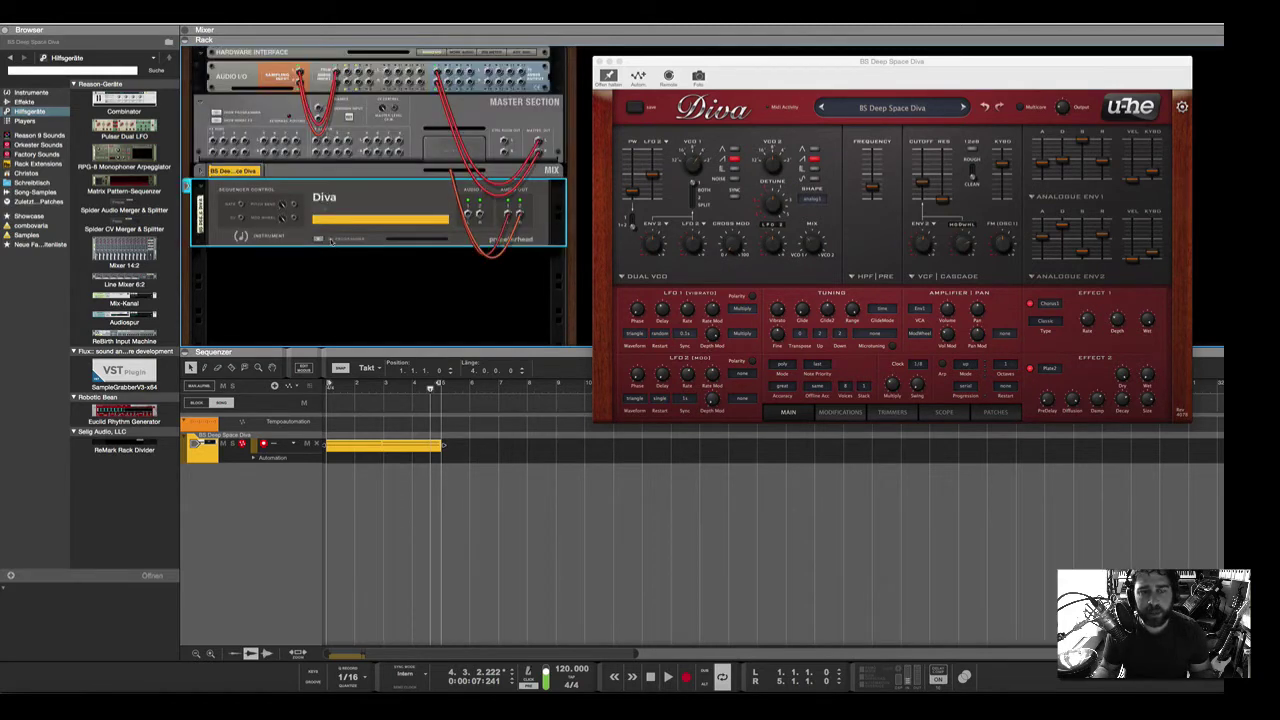
pyautogui.scroll(-3, 330, 238)
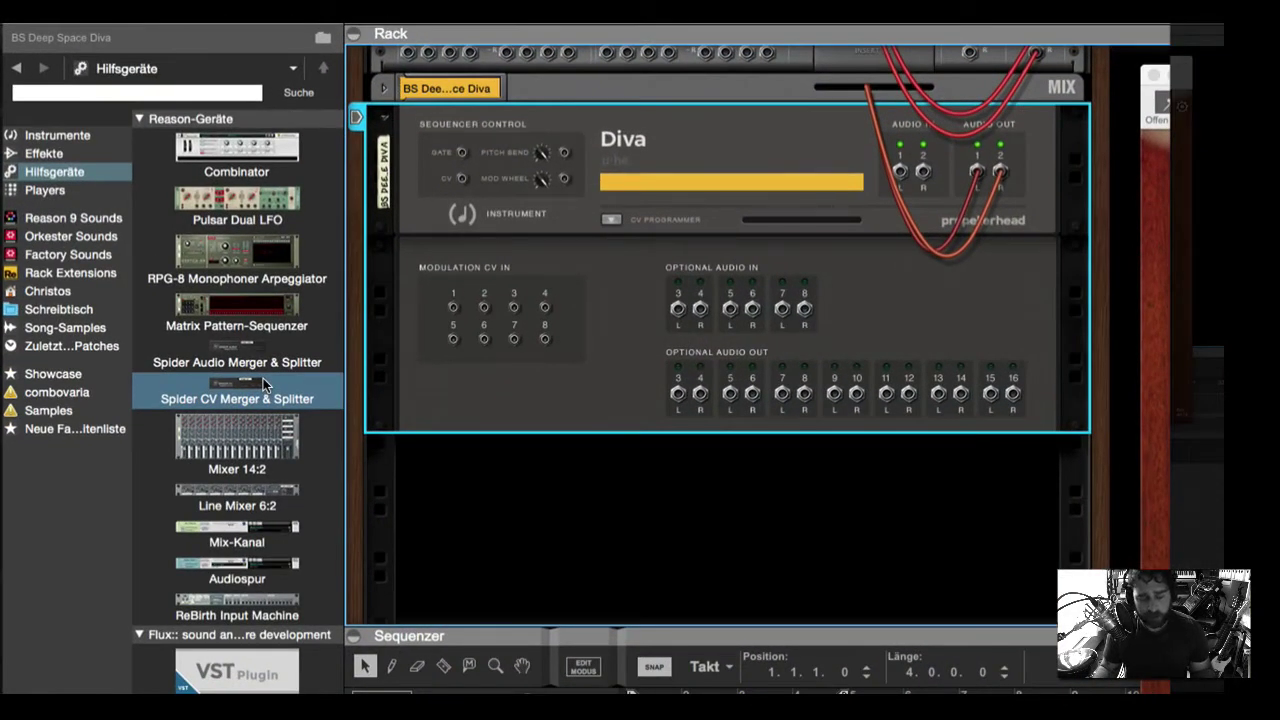
# Insert a Matrix Pattern-Sequenzer and a Spider CV Merger & Splitter below Diva
pyautogui.click(240, 315)
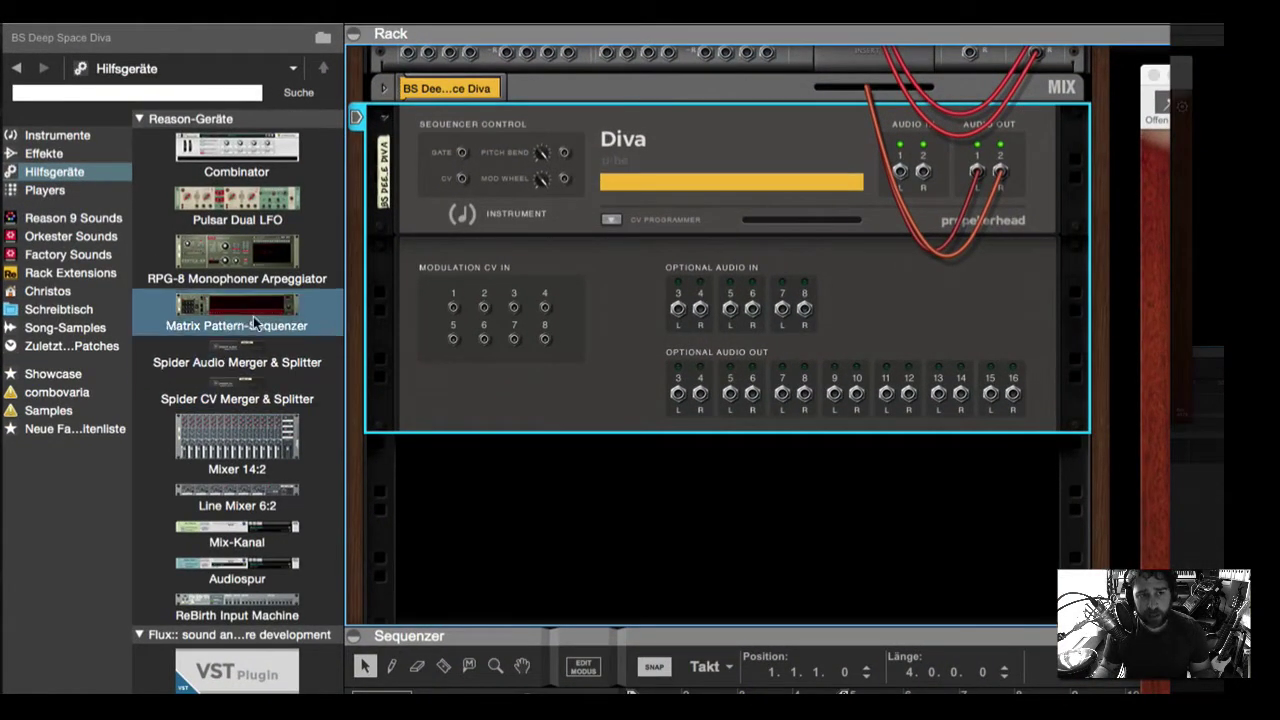
pyautogui.moveTo(222, 310); pyautogui.dragTo(628, 521)
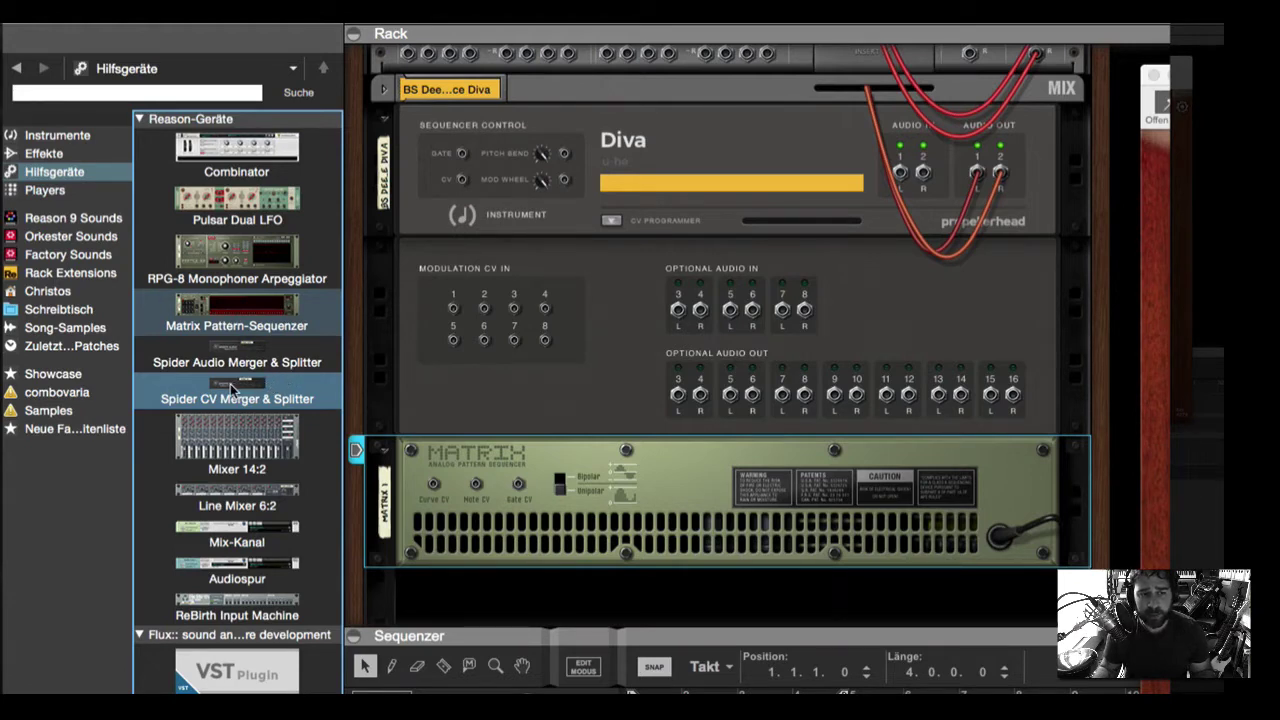
pyautogui.moveTo(232, 388); pyautogui.dragTo(640, 580)
# Cable the Matrix Gate and Note CV through Spider Split A/B into Diva's Modulation CV inputs 1–4
pyautogui.scroll(-3, 540, 470)
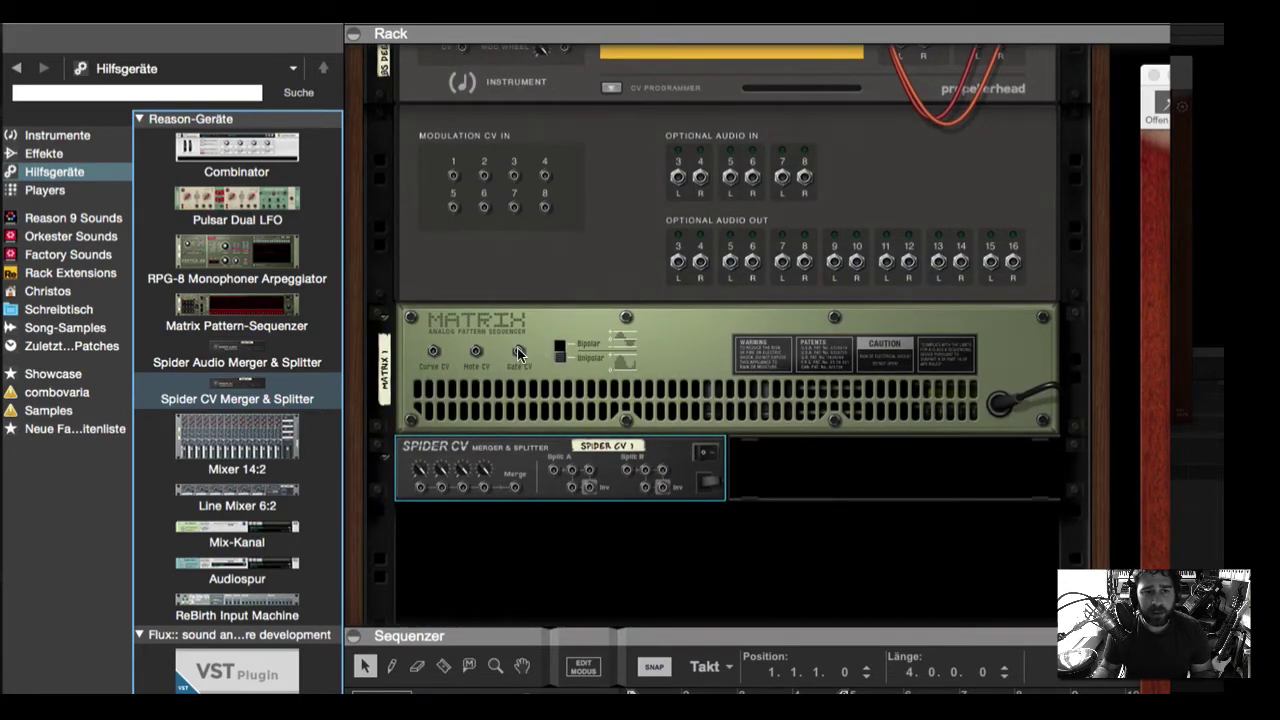
pyautogui.moveTo(518, 352); pyautogui.dragTo(454, 177)
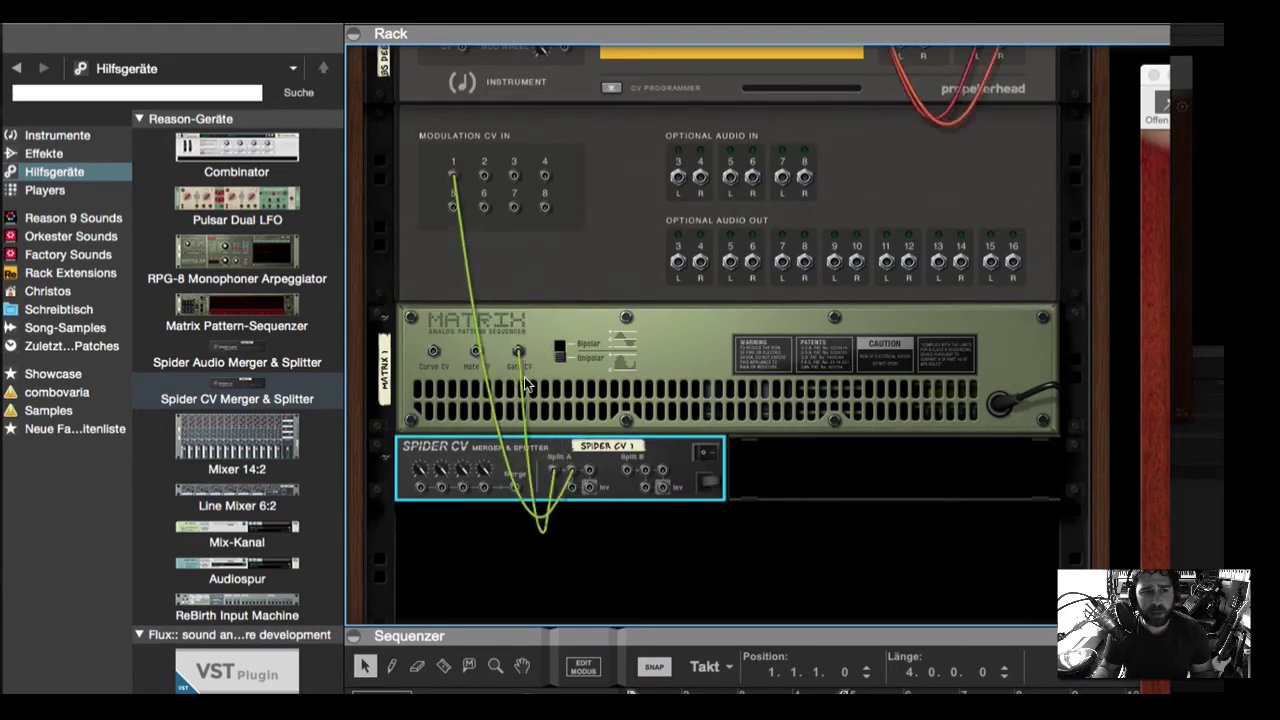
pyautogui.moveTo(589, 474); pyautogui.dragTo(484, 176)
pyautogui.moveTo(574, 490); pyautogui.dragTo(514, 176)
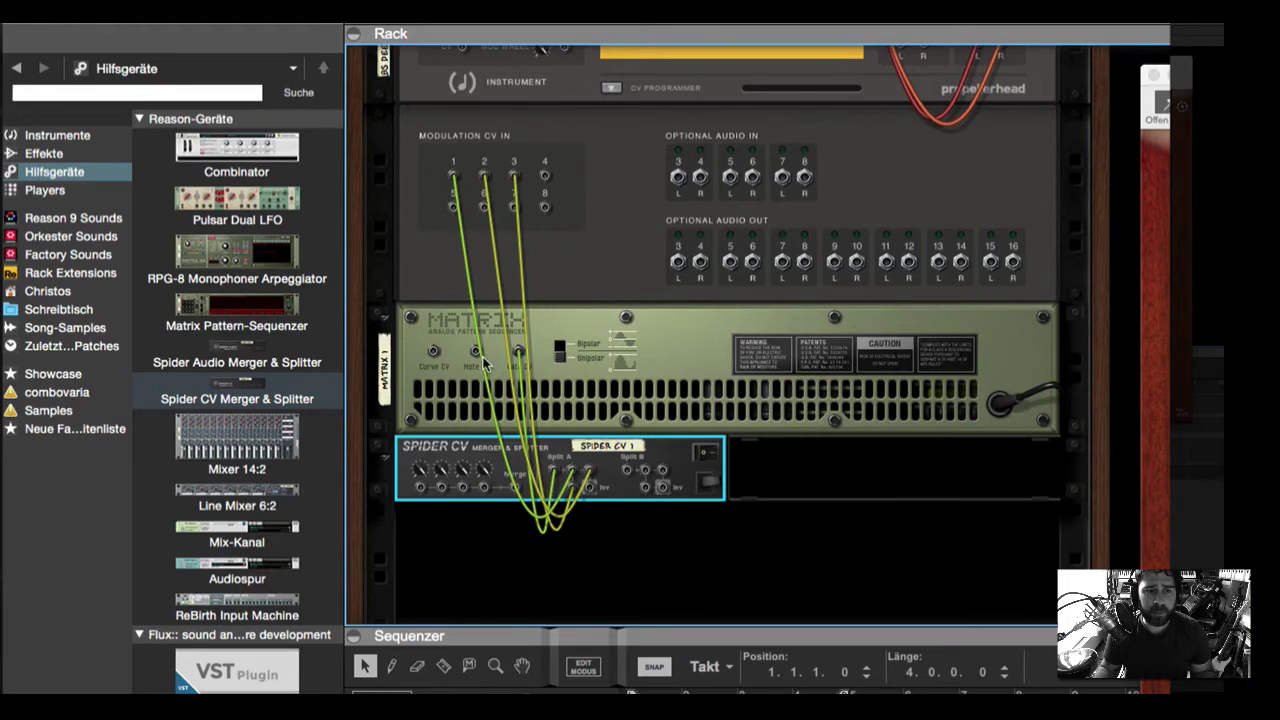
pyautogui.moveTo(478, 357); pyautogui.dragTo(541, 178)
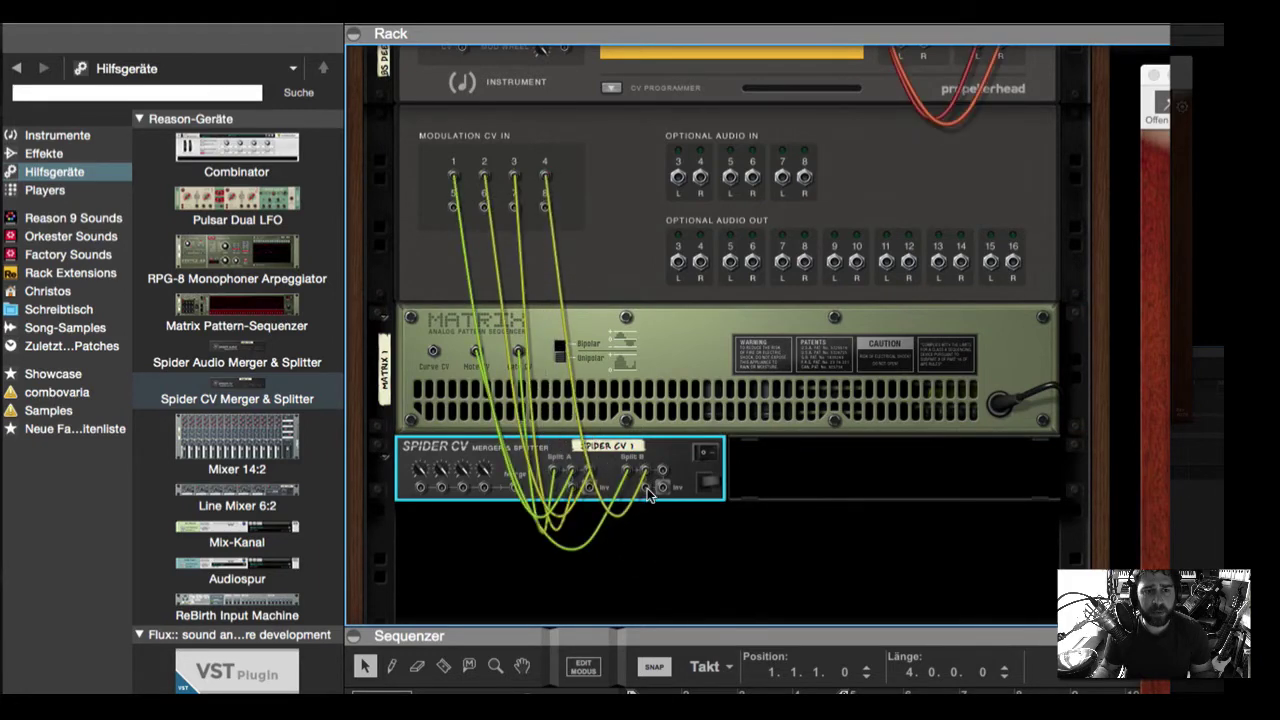
pyautogui.moveTo(647, 488); pyautogui.dragTo(466, 376)
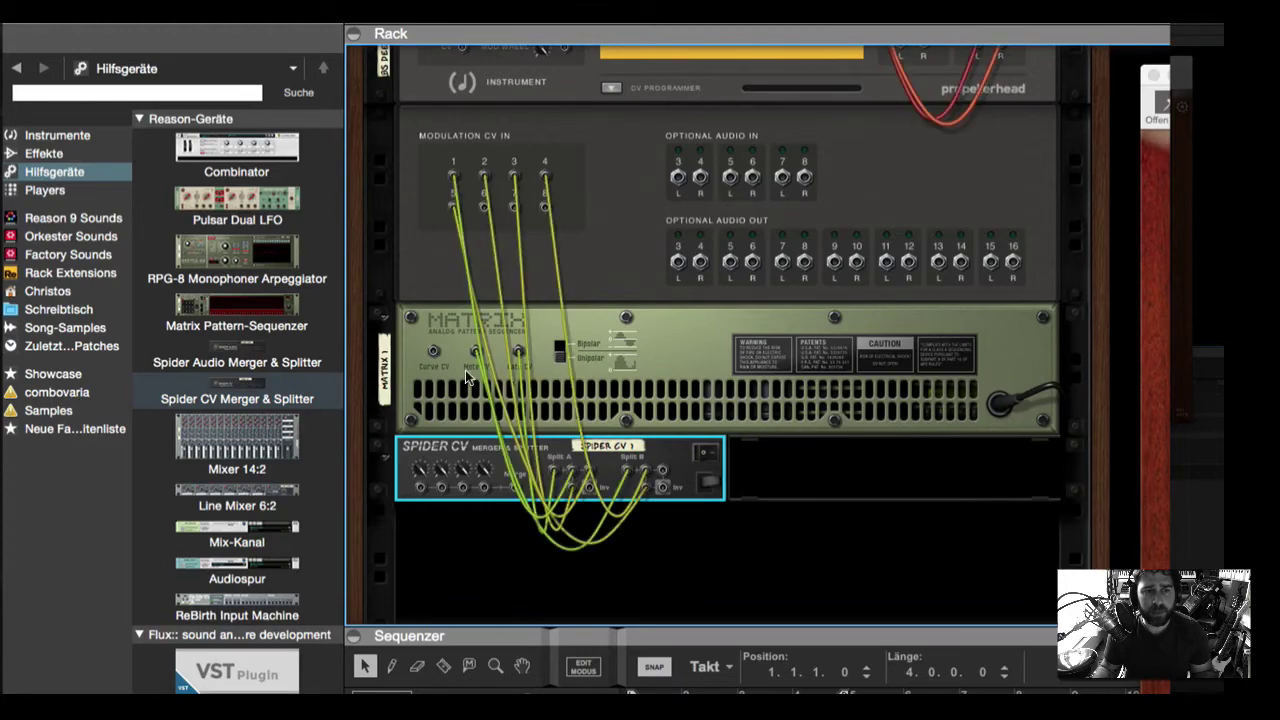
# Use Learn to assign CV 1 to Diva's VCF1 Frequency and CV 2 to VCF1 Resonance
pyautogui.press('Tab')
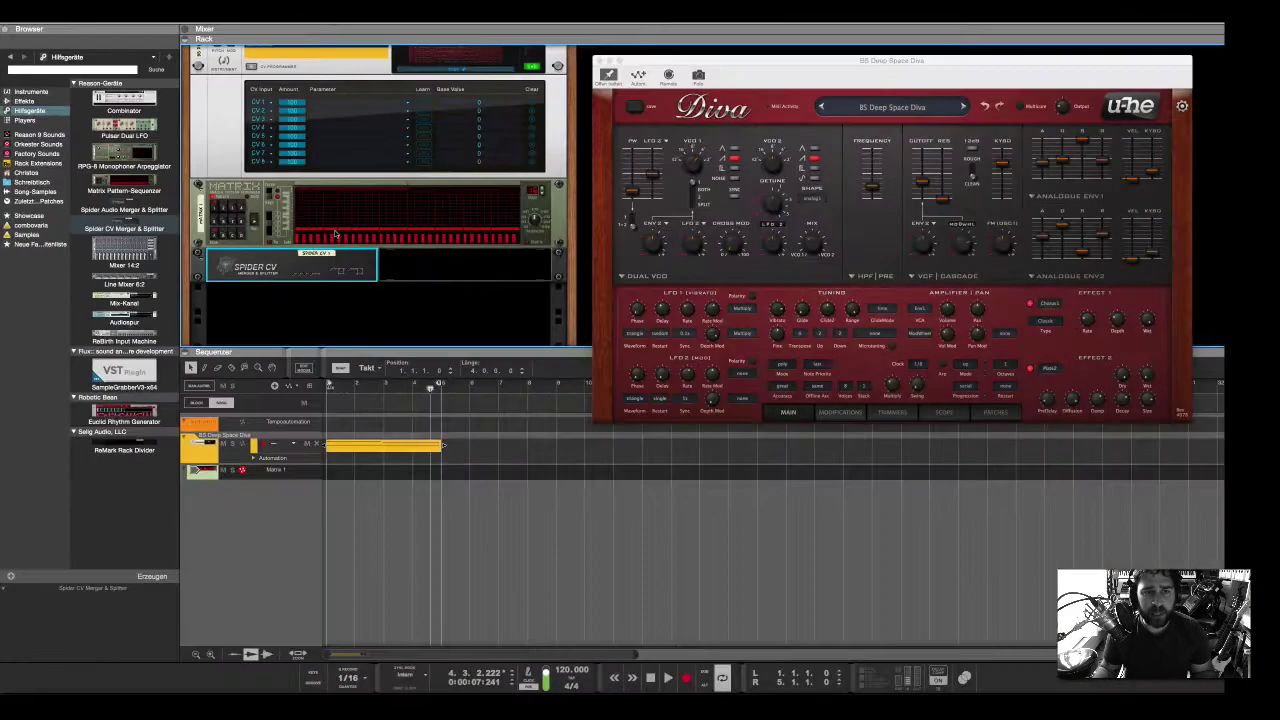
pyautogui.click(424, 102)
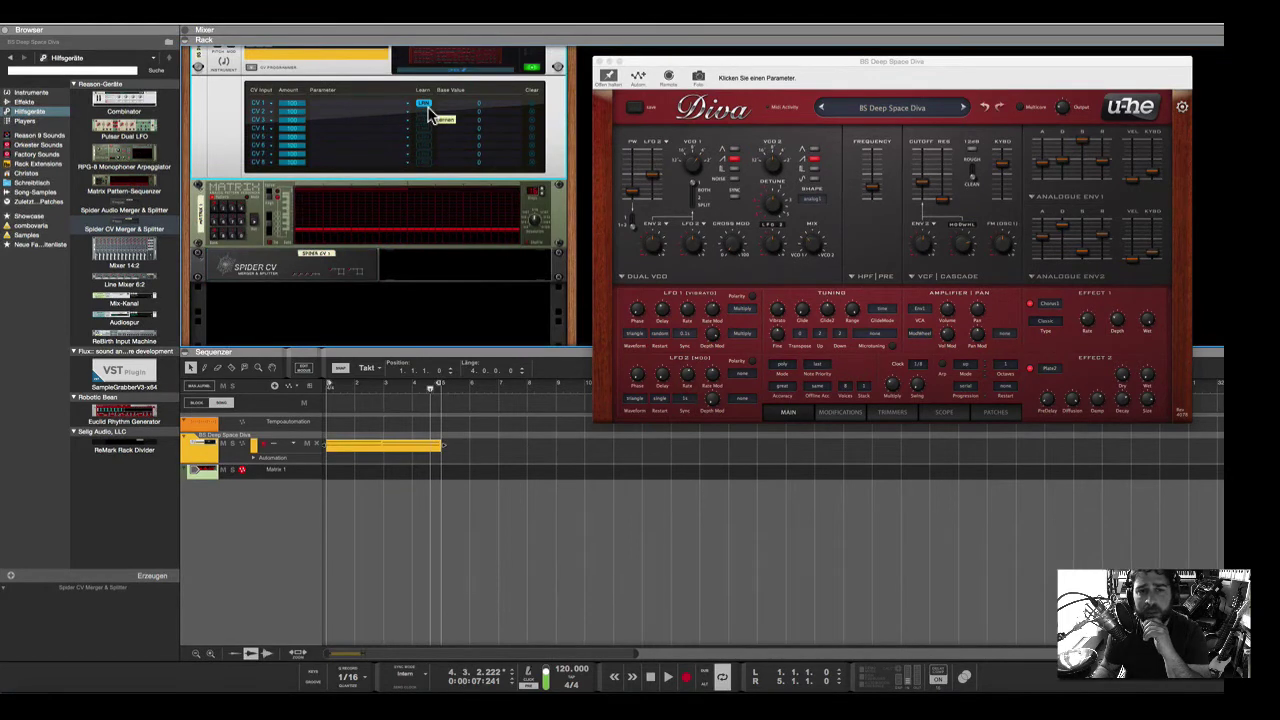
pyautogui.click(921, 188)
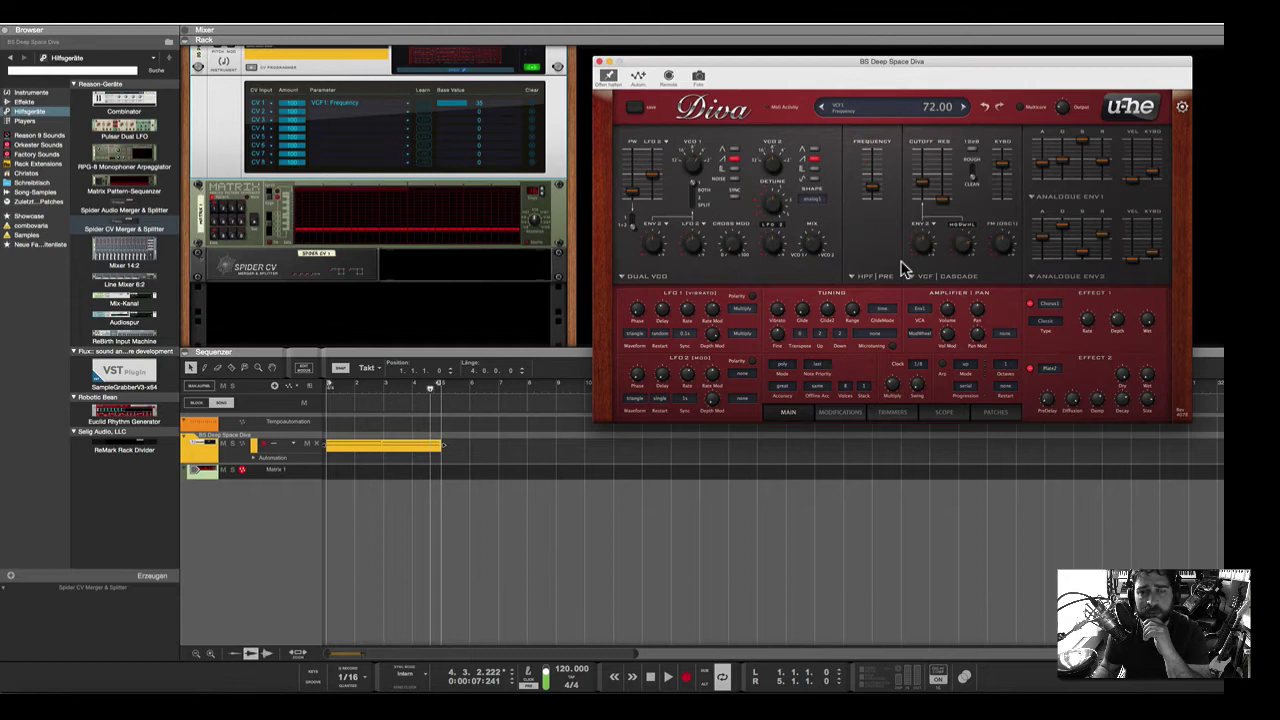
pyautogui.click(423, 111)
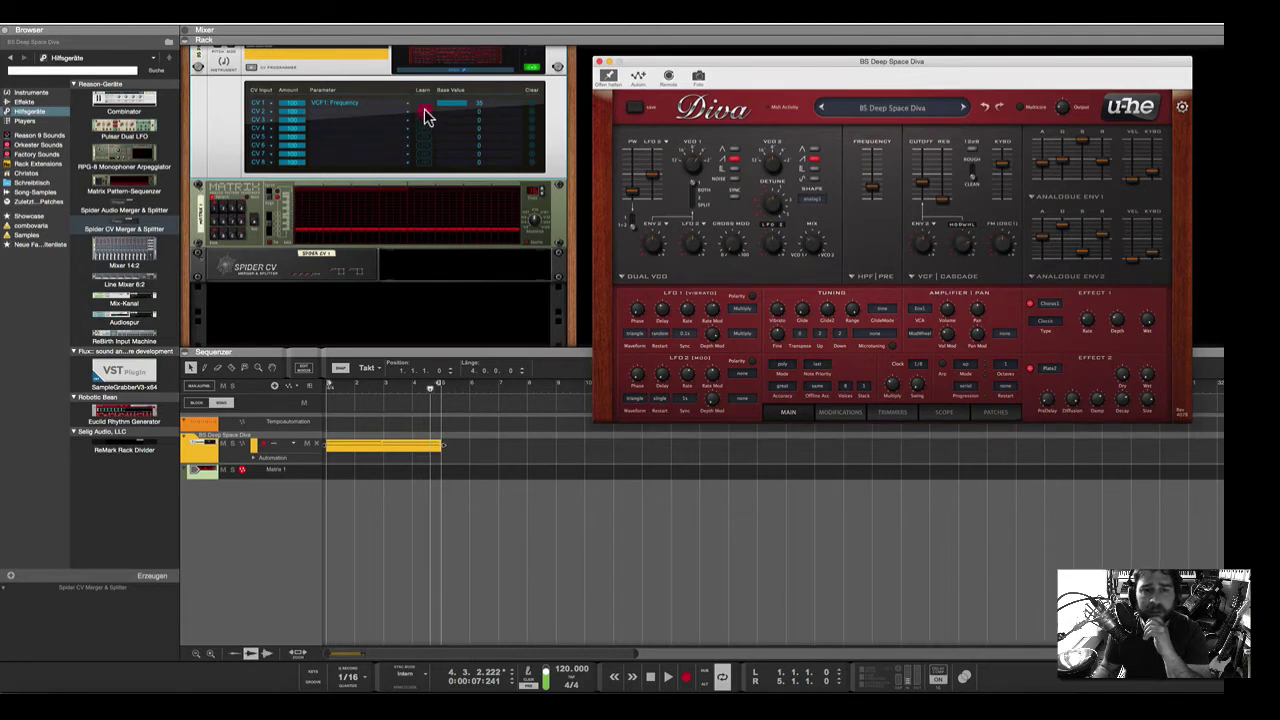
pyautogui.click(942, 200)
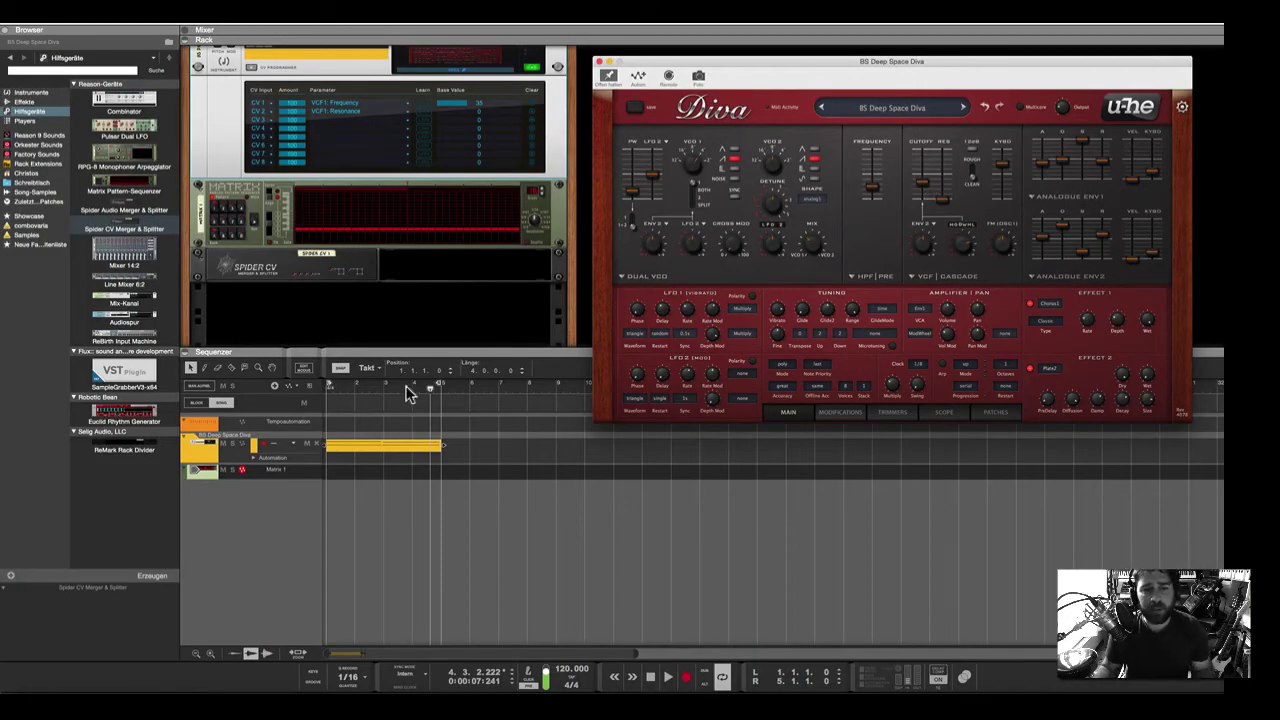
# Play from bar 1 and lower CV 1's base value to 26
pyautogui.click(365, 390)
pyautogui.click(328, 390)
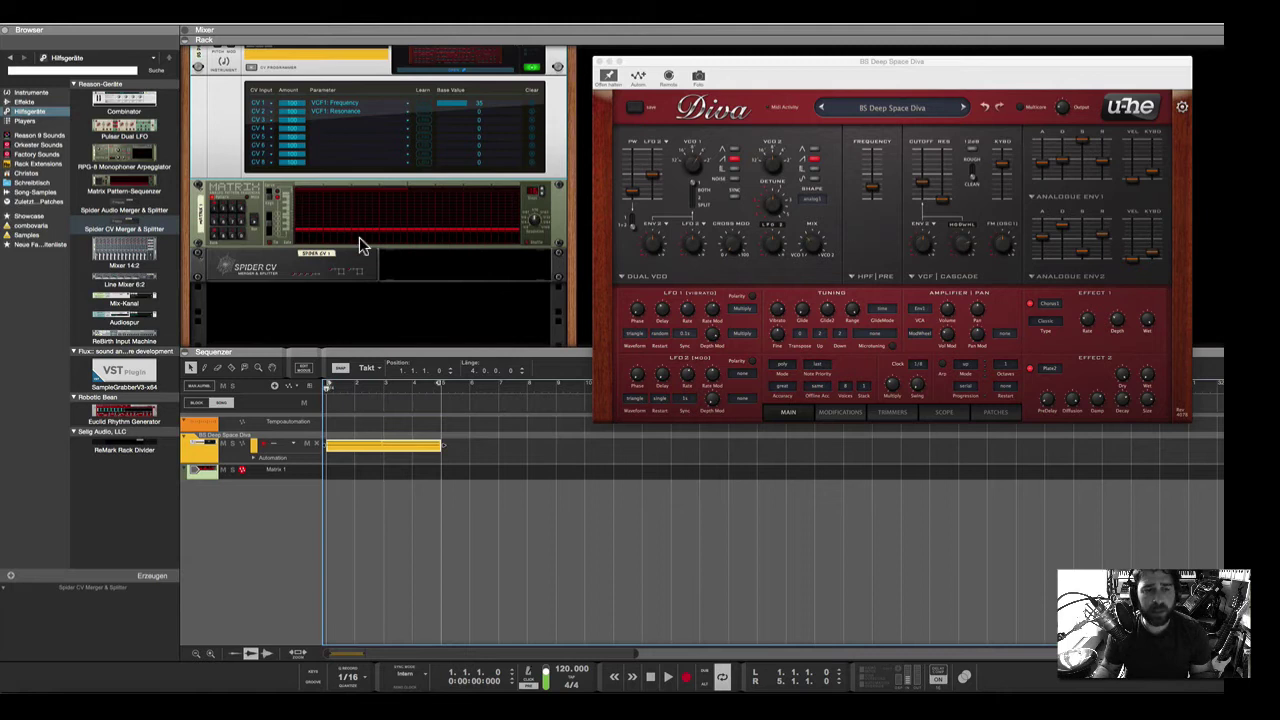
pyautogui.press('space')
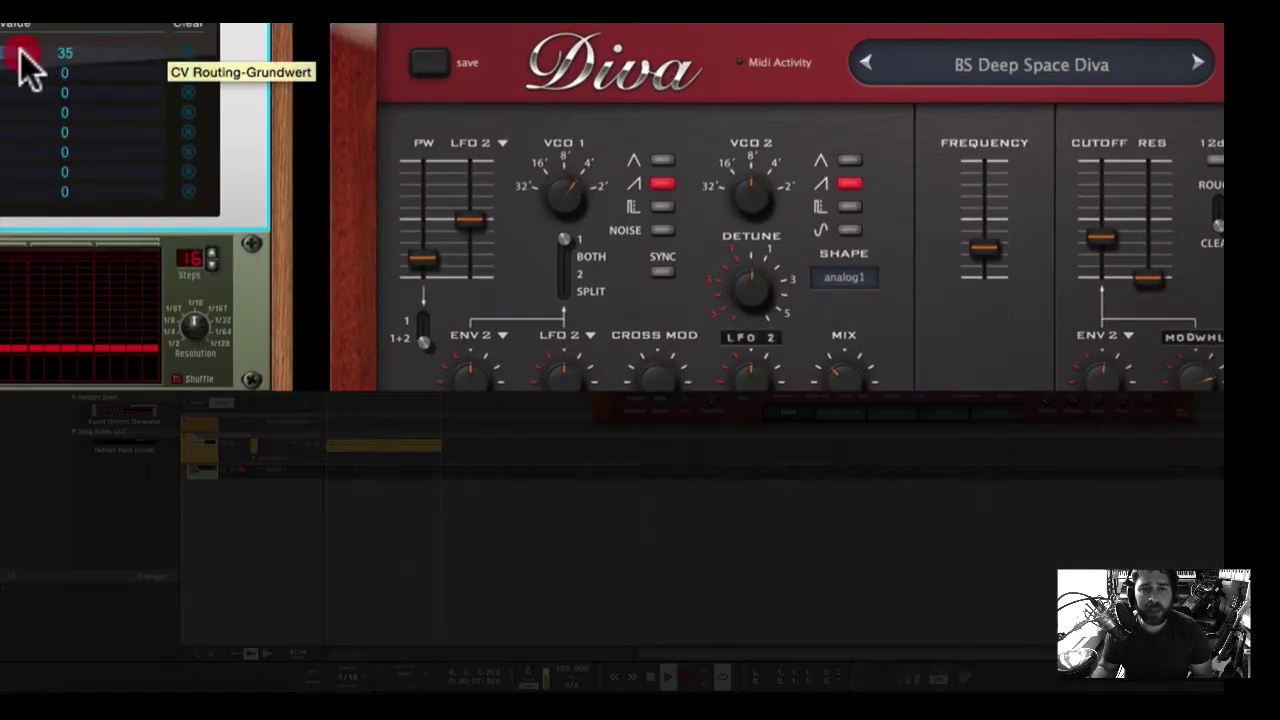
pyautogui.moveTo(20, 48); pyautogui.dragTo(9, 52)
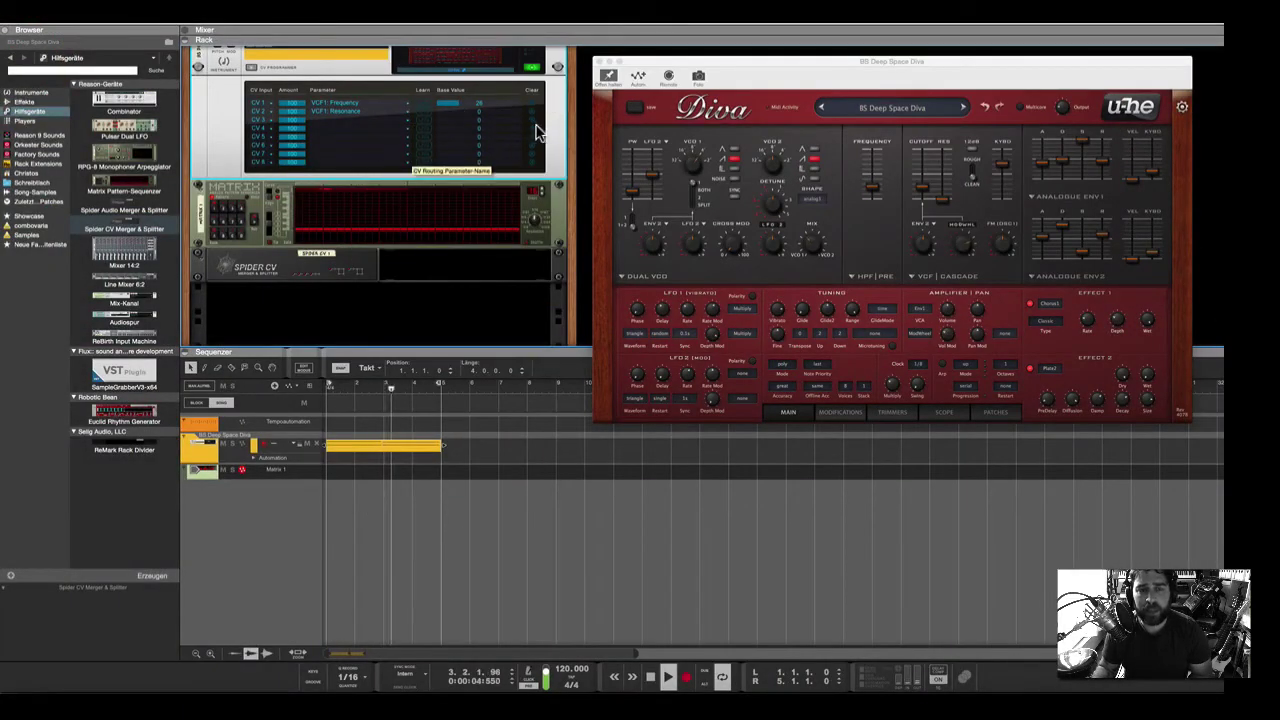
# Redraw several steps of the Matrix sequencer's curve grid while the loop plays
pyautogui.scroll(1, 549, 130)
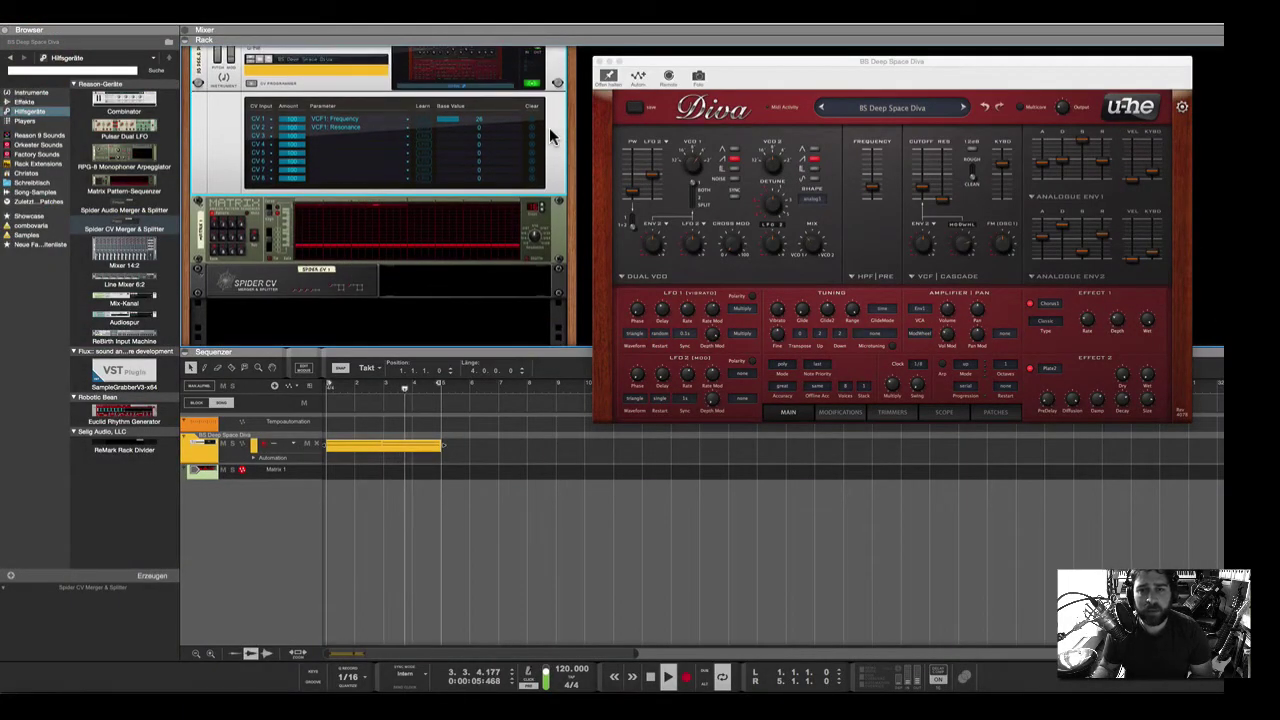
pyautogui.click(325, 240)
pyautogui.click(338, 262)
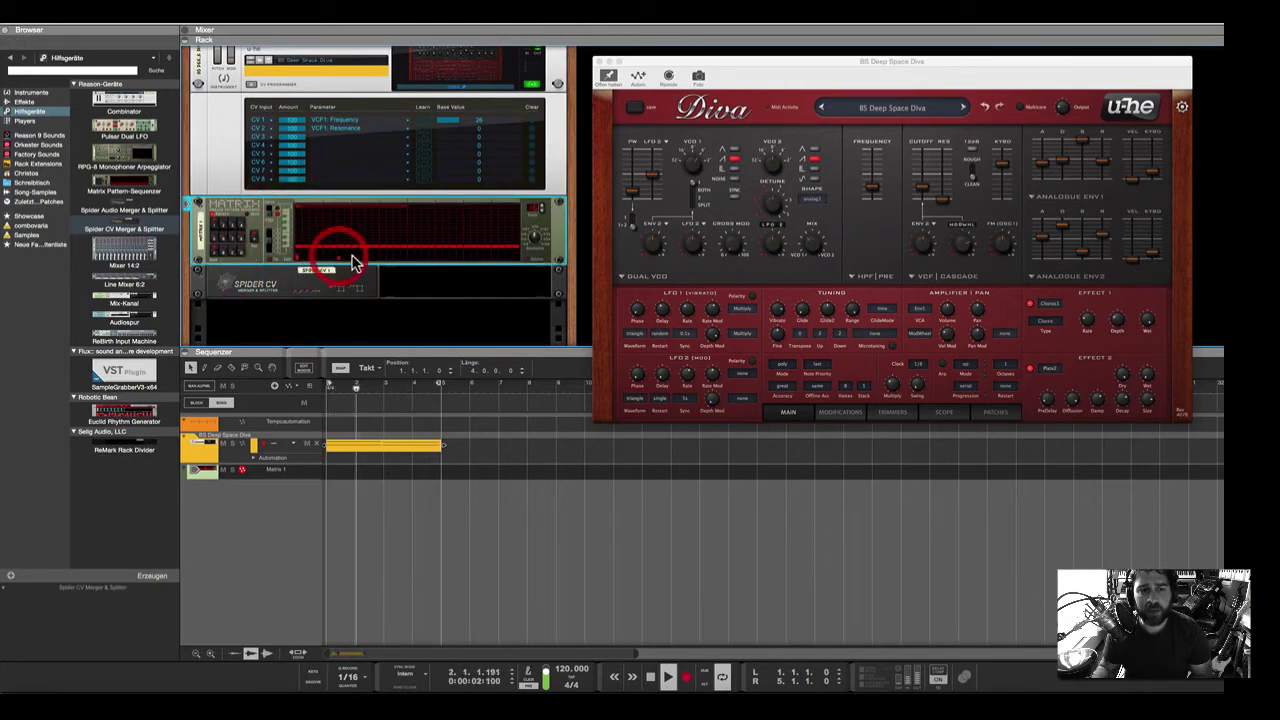
pyautogui.click(297, 258)
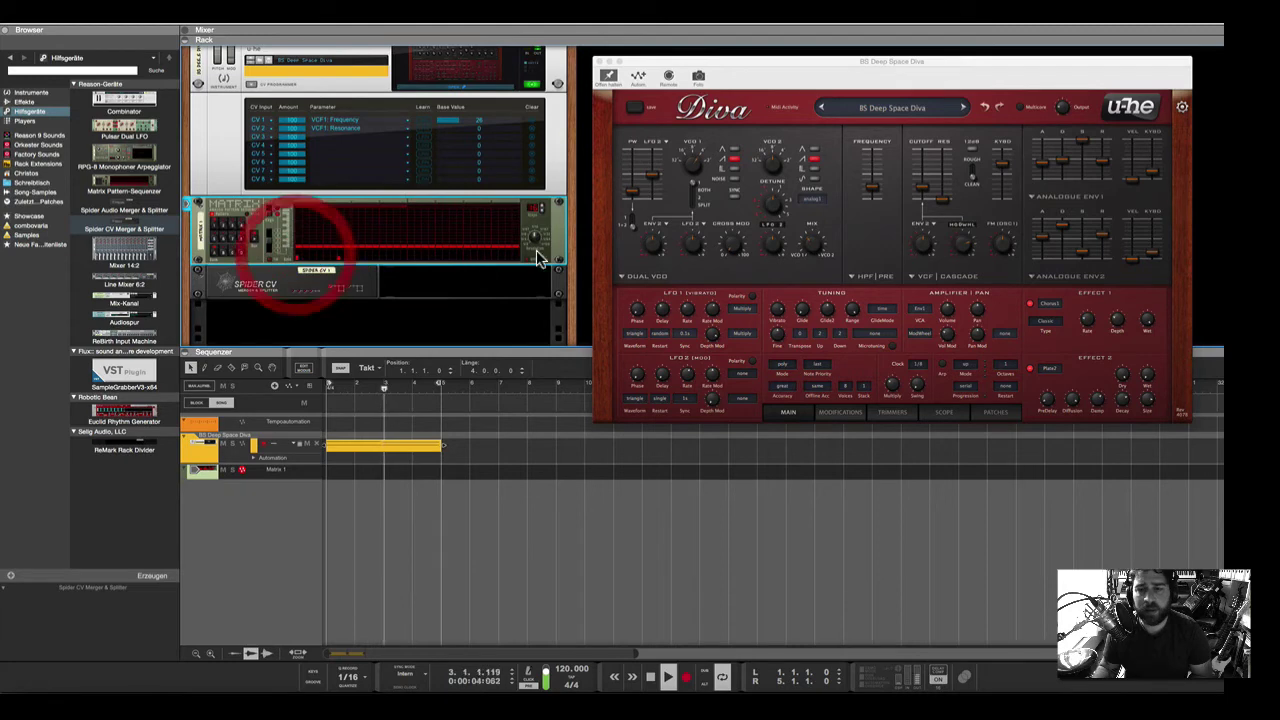
pyautogui.click(1150, 388)
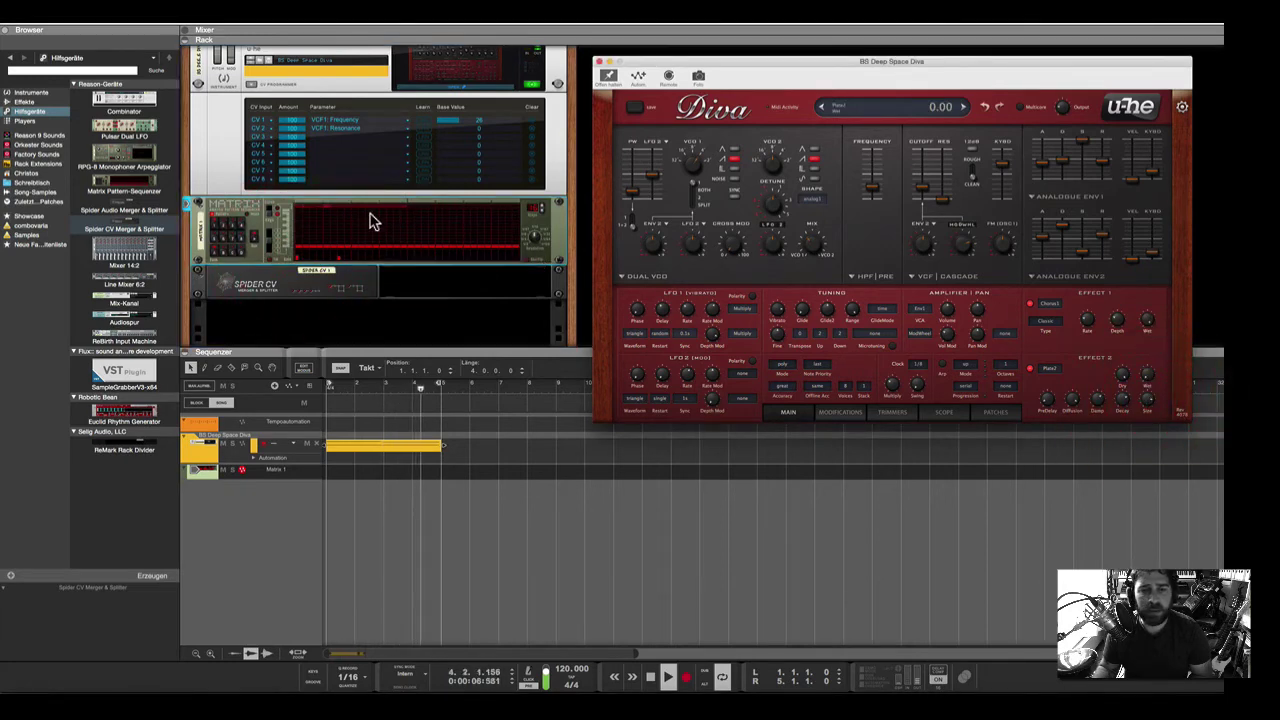
pyautogui.click(372, 258)
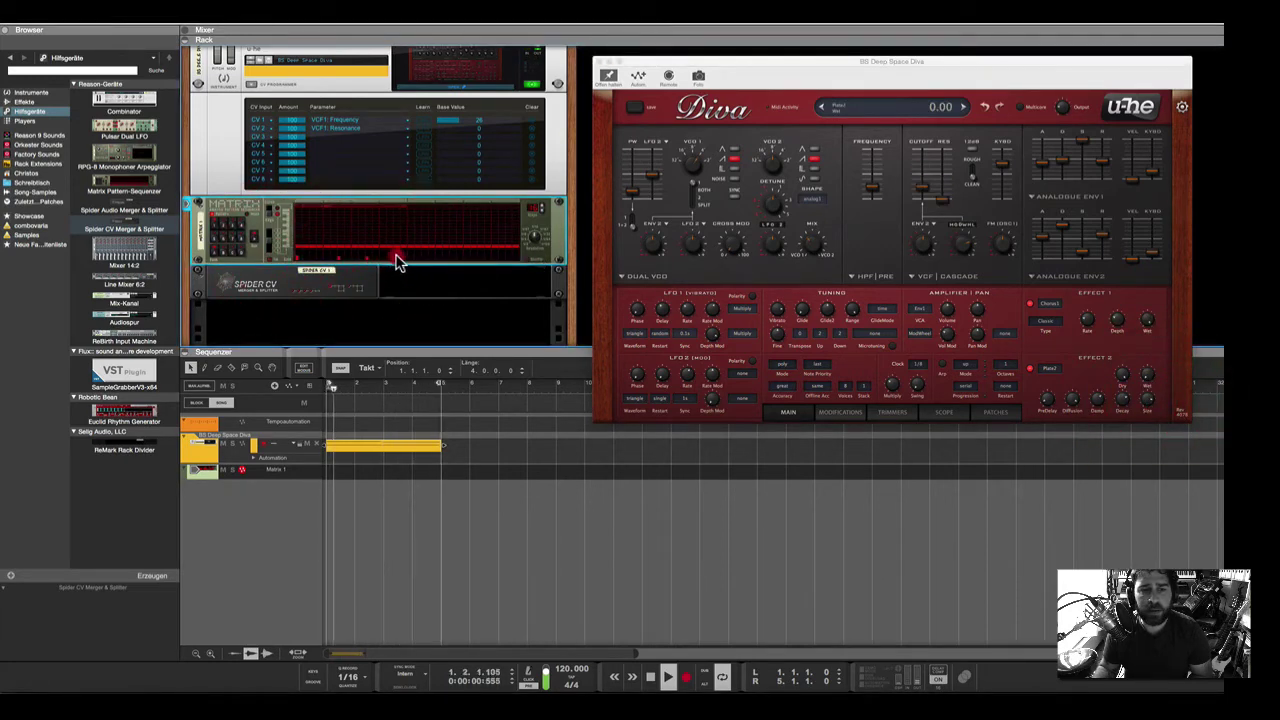
pyautogui.click(397, 258)
pyautogui.click(387, 256)
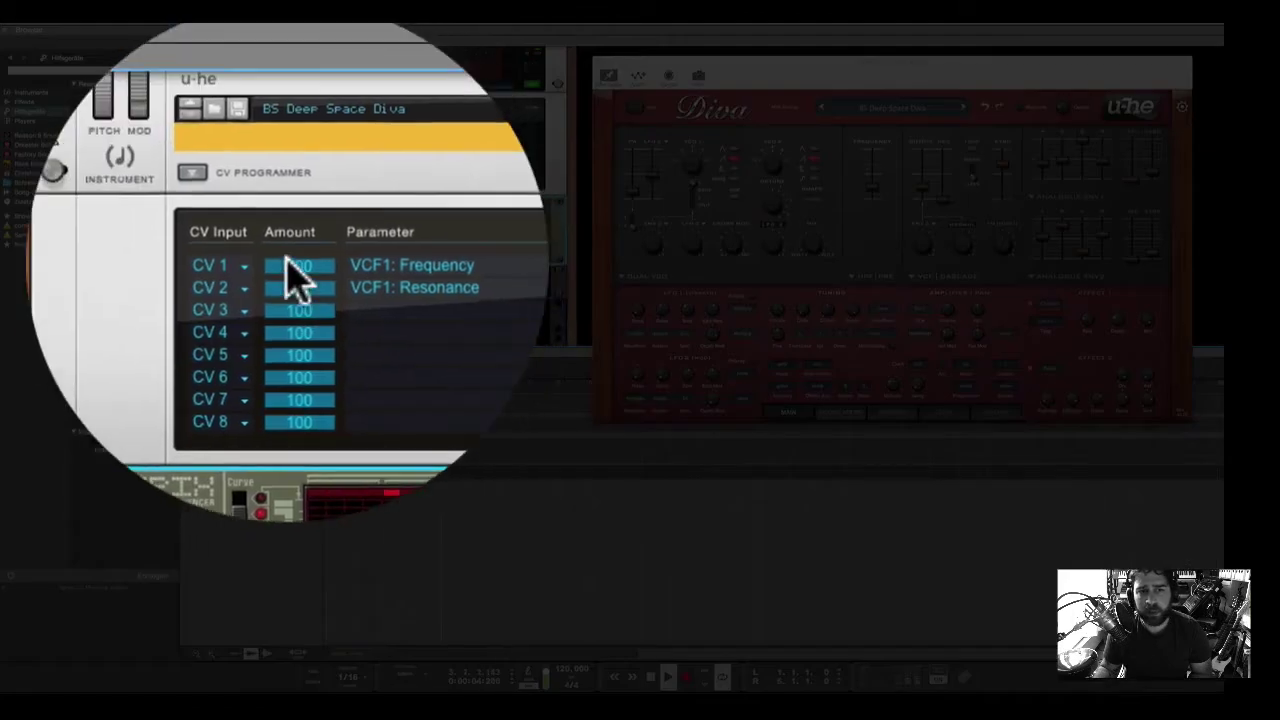
# Set CV 2's VCF1 Resonance amount to 25 and return its base value to 0
pyautogui.moveTo(289, 277); pyautogui.dragTo(289, 269)
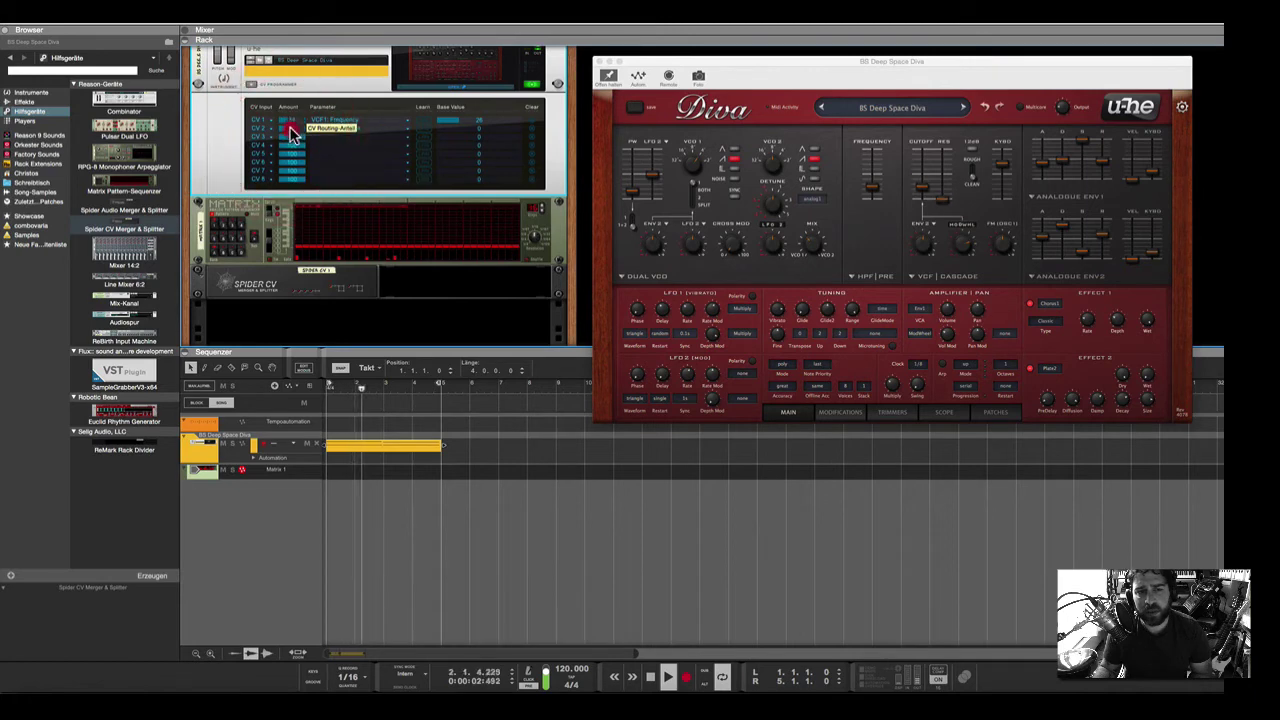
pyautogui.click(292, 128)
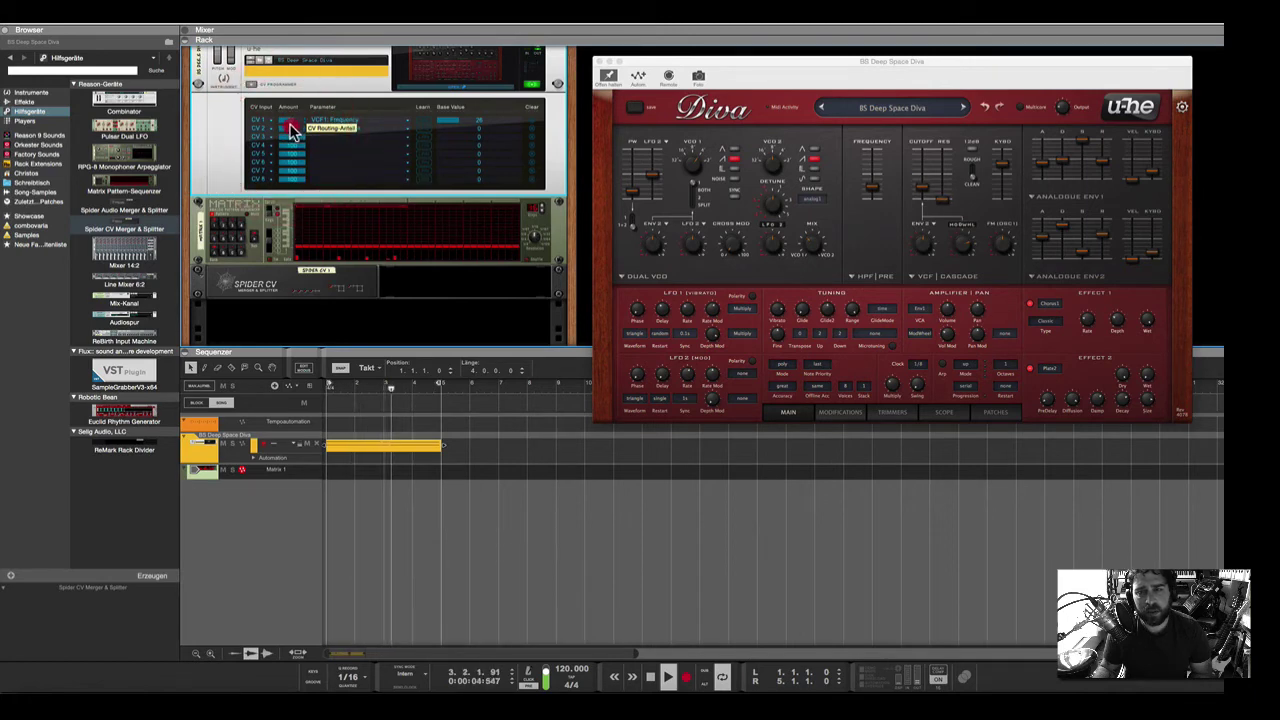
pyautogui.click(292, 130)
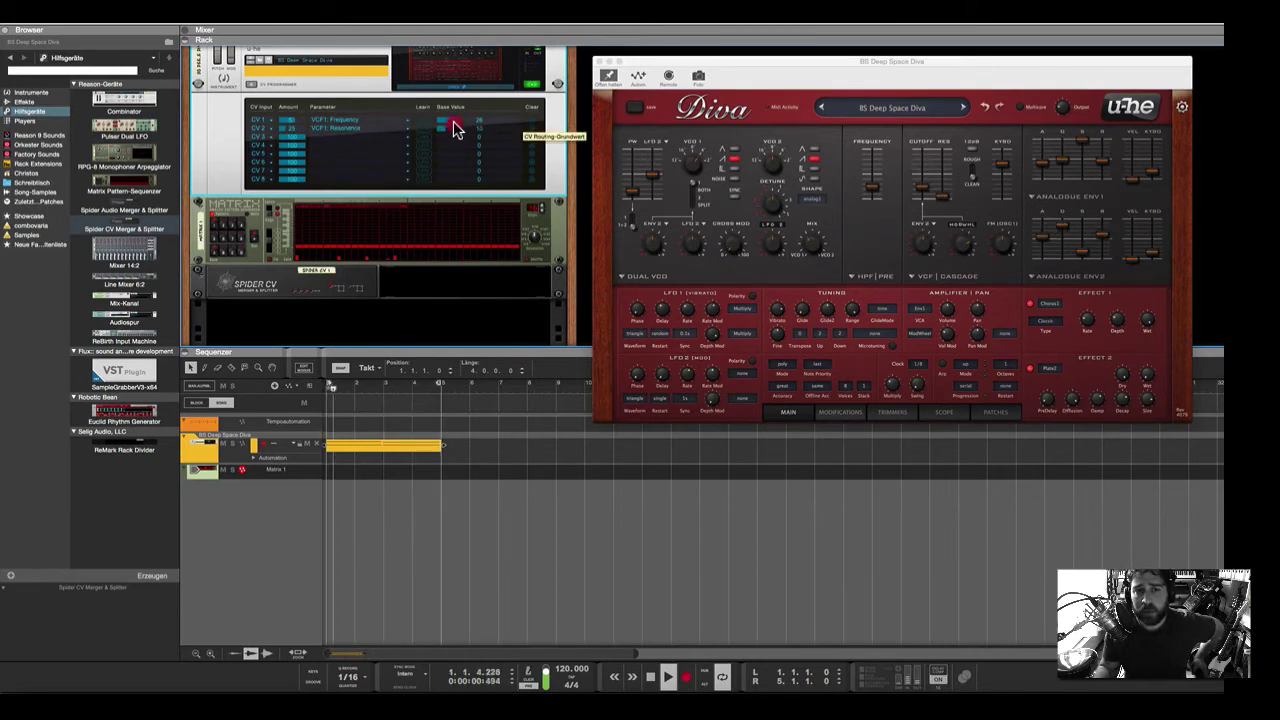
pyautogui.moveTo(455, 130); pyautogui.dragTo(451, 109)
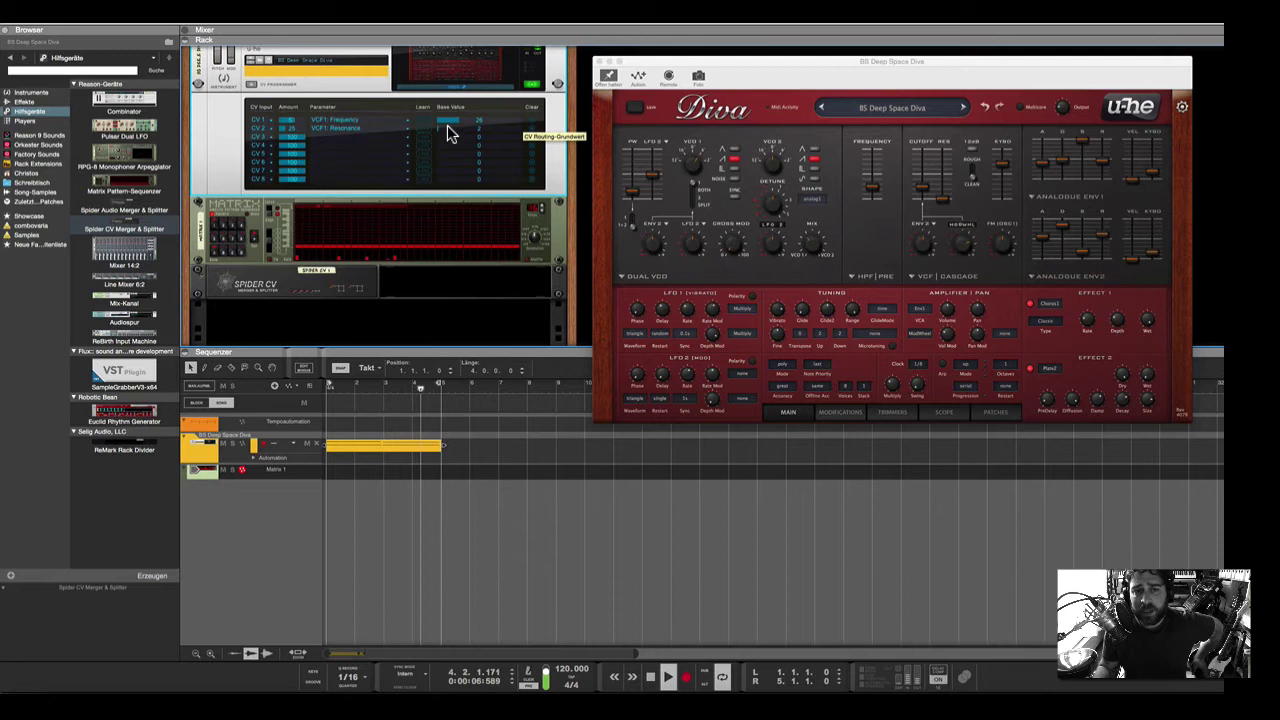
pyautogui.moveTo(447, 125); pyautogui.dragTo(448, 131)
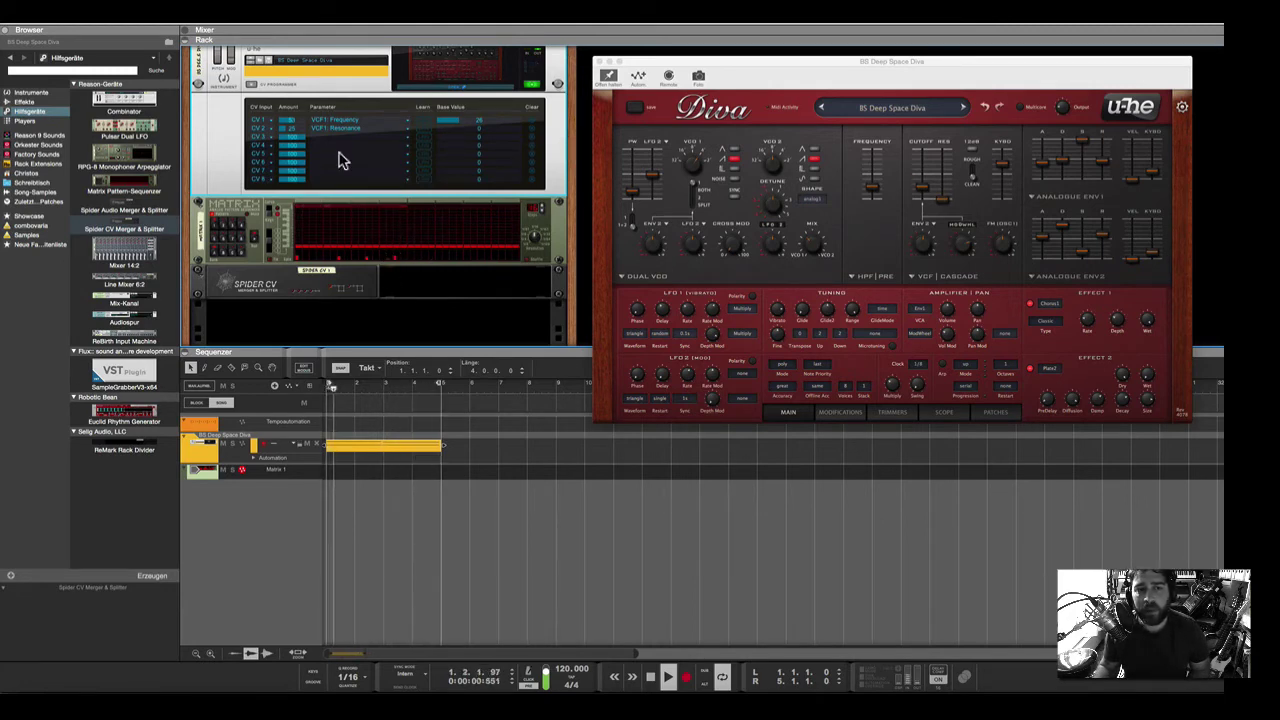
# Flip the rack to check the Spider CV splitter's cabling, then turn it back to the front
pyautogui.press('Tab')
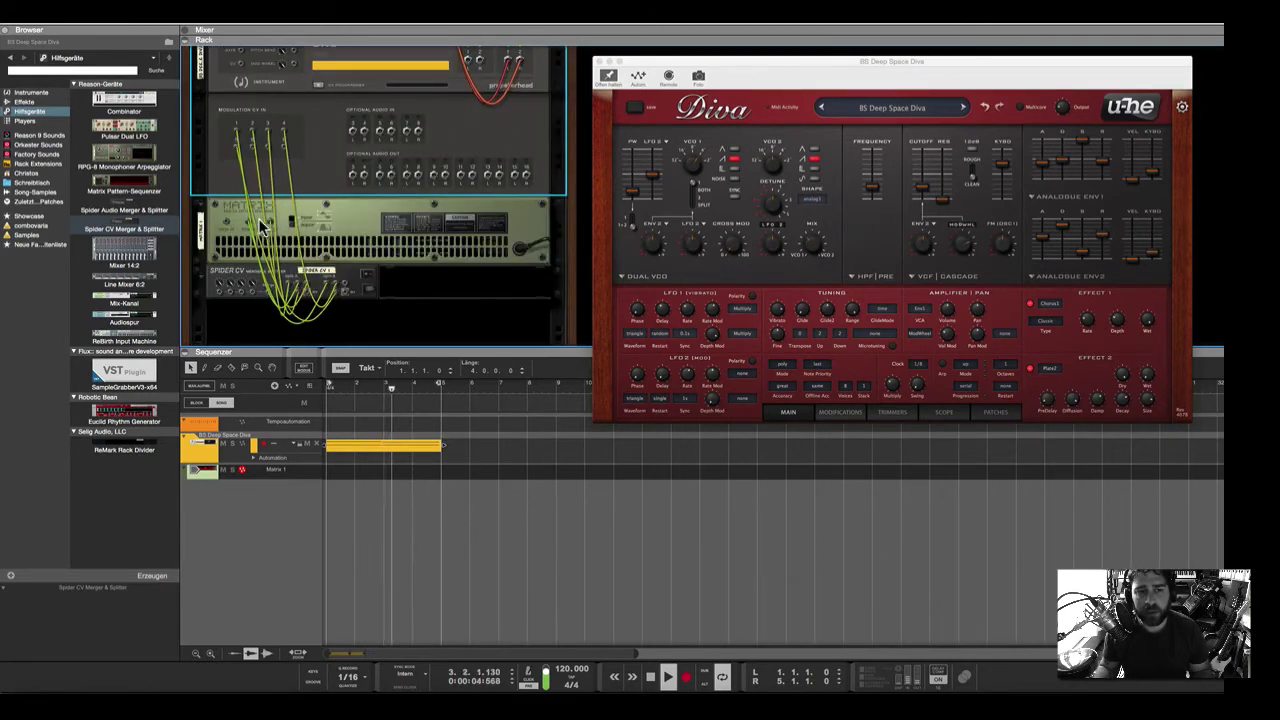
pyautogui.click(340, 290)
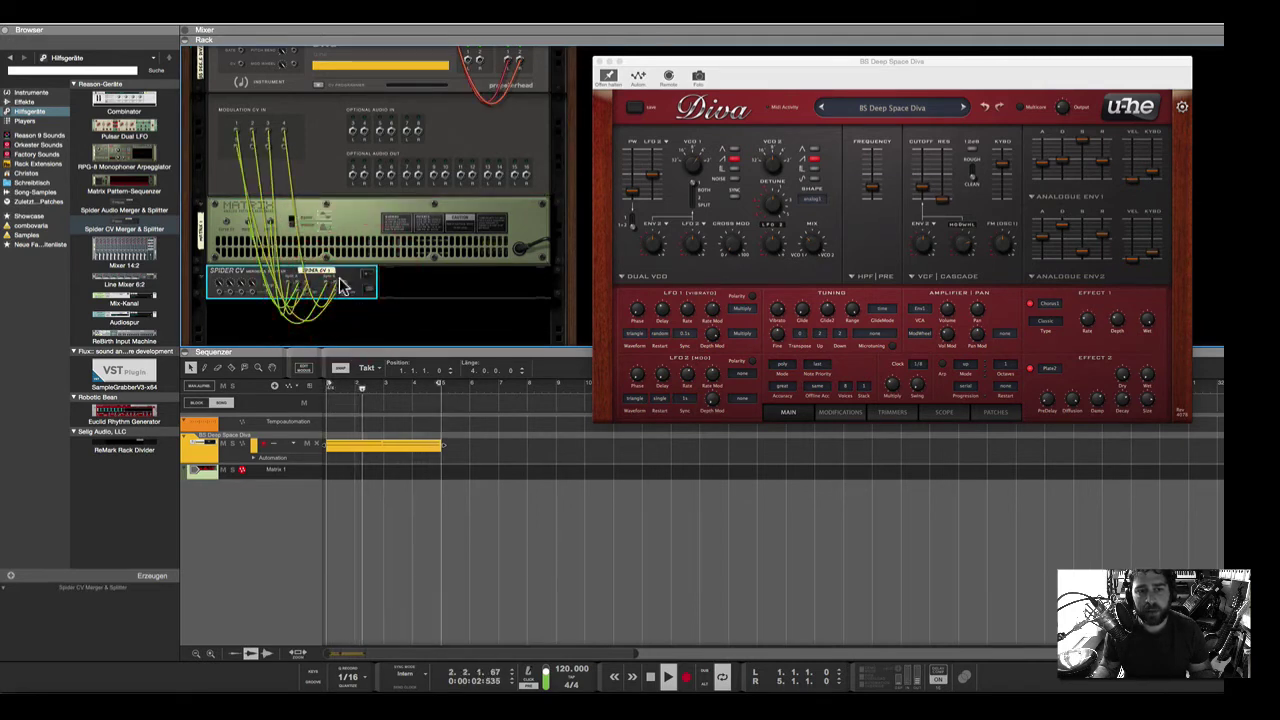
pyautogui.press('Tab')
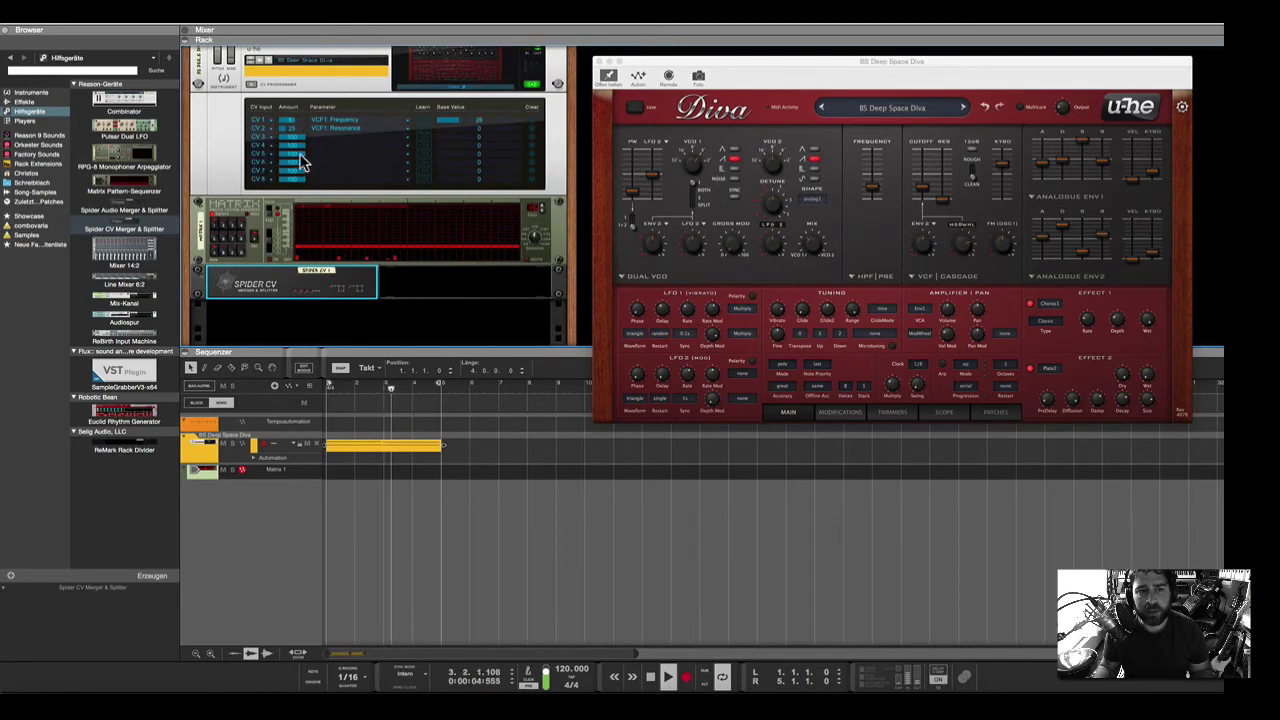
# Assign CV 4 to Diva's OSC: Tune1 with a base value of 29
pyautogui.click(424, 145)
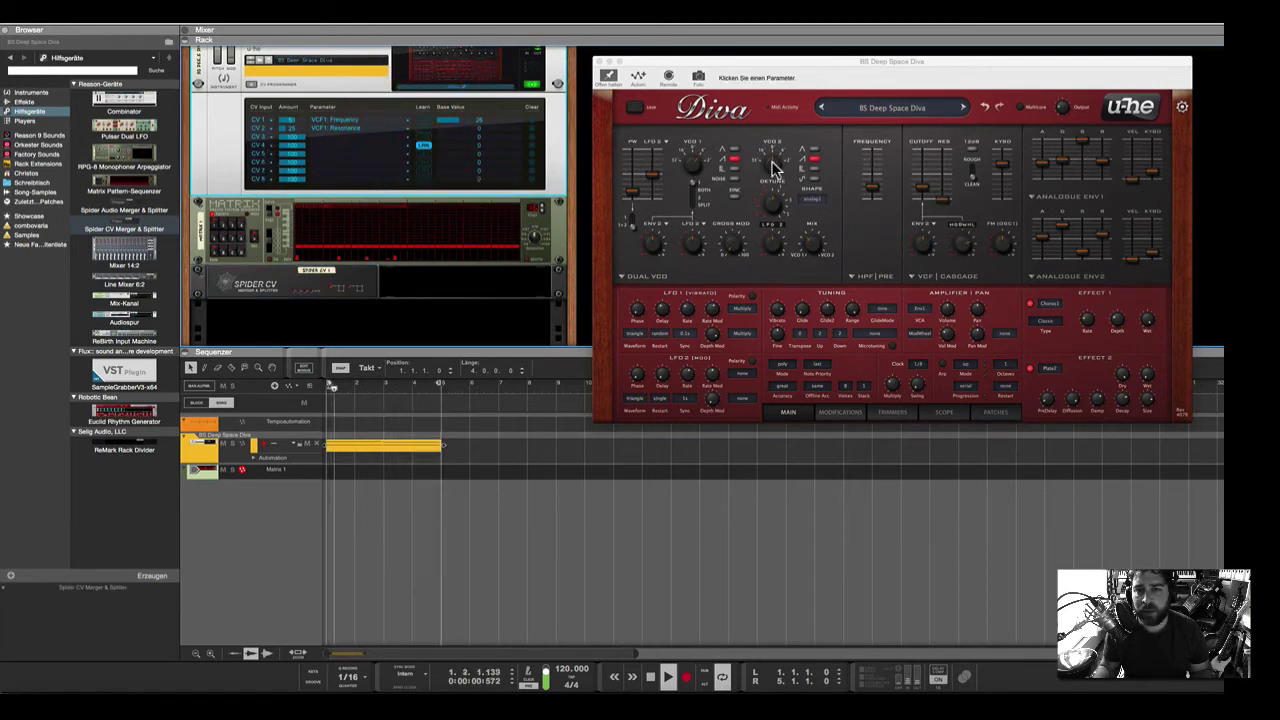
pyautogui.click(694, 166)
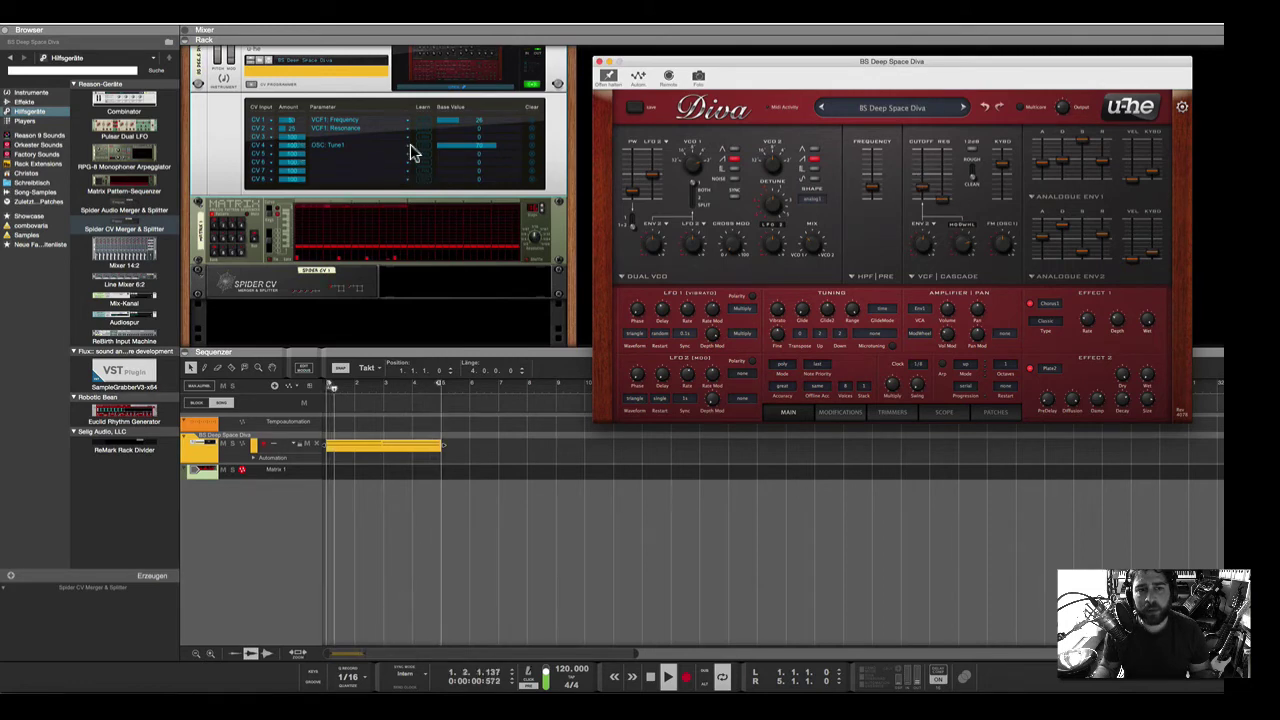
pyautogui.click(452, 158)
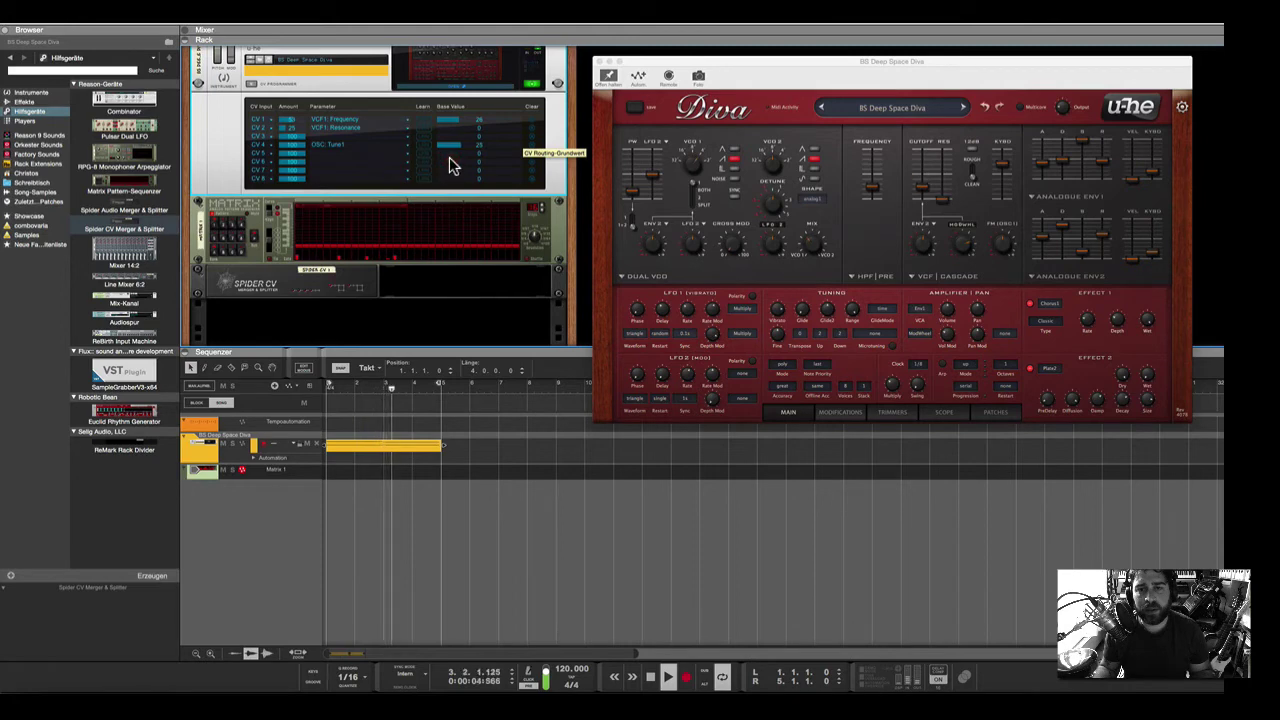
pyautogui.click(449, 157)
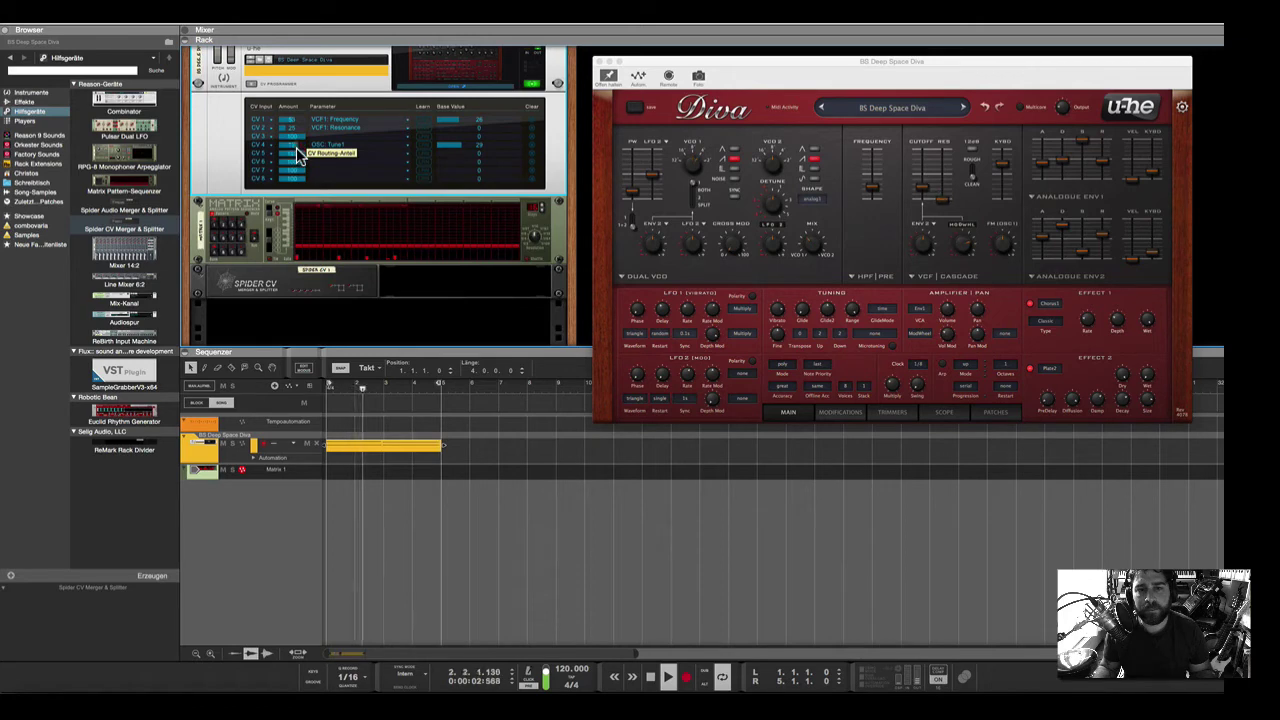
pyautogui.click(296, 147)
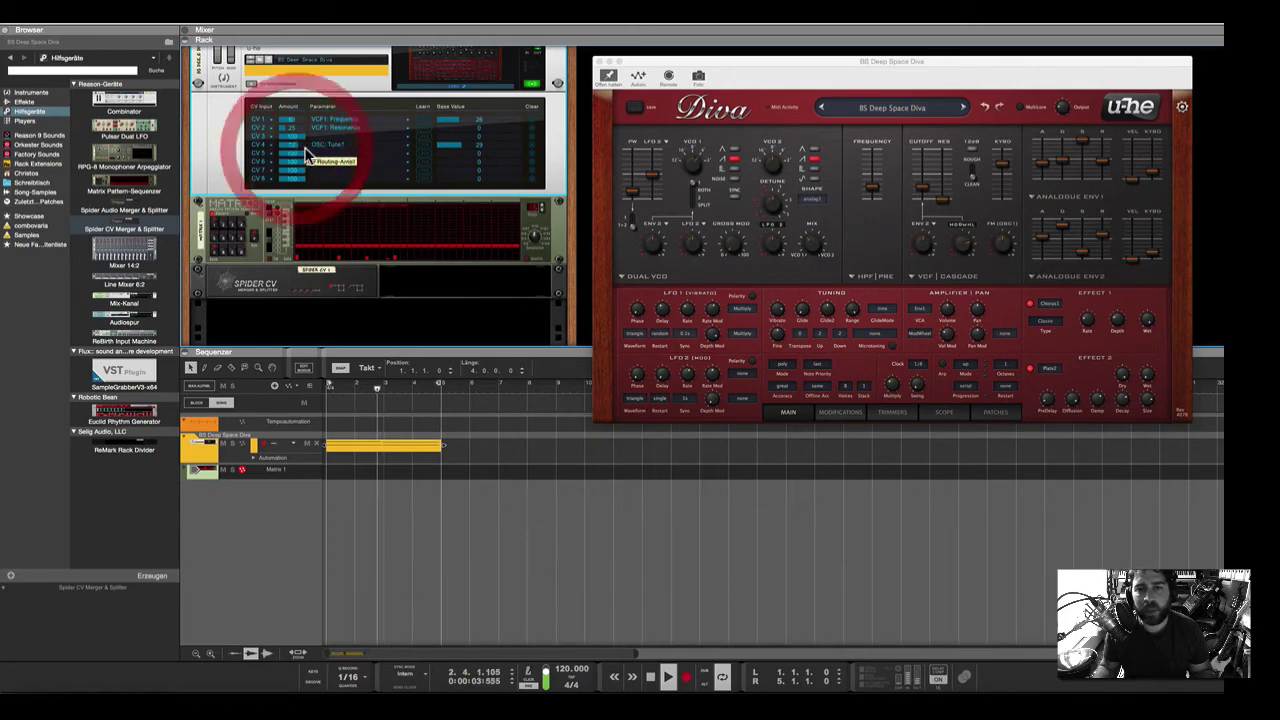
pyautogui.click(300, 252)
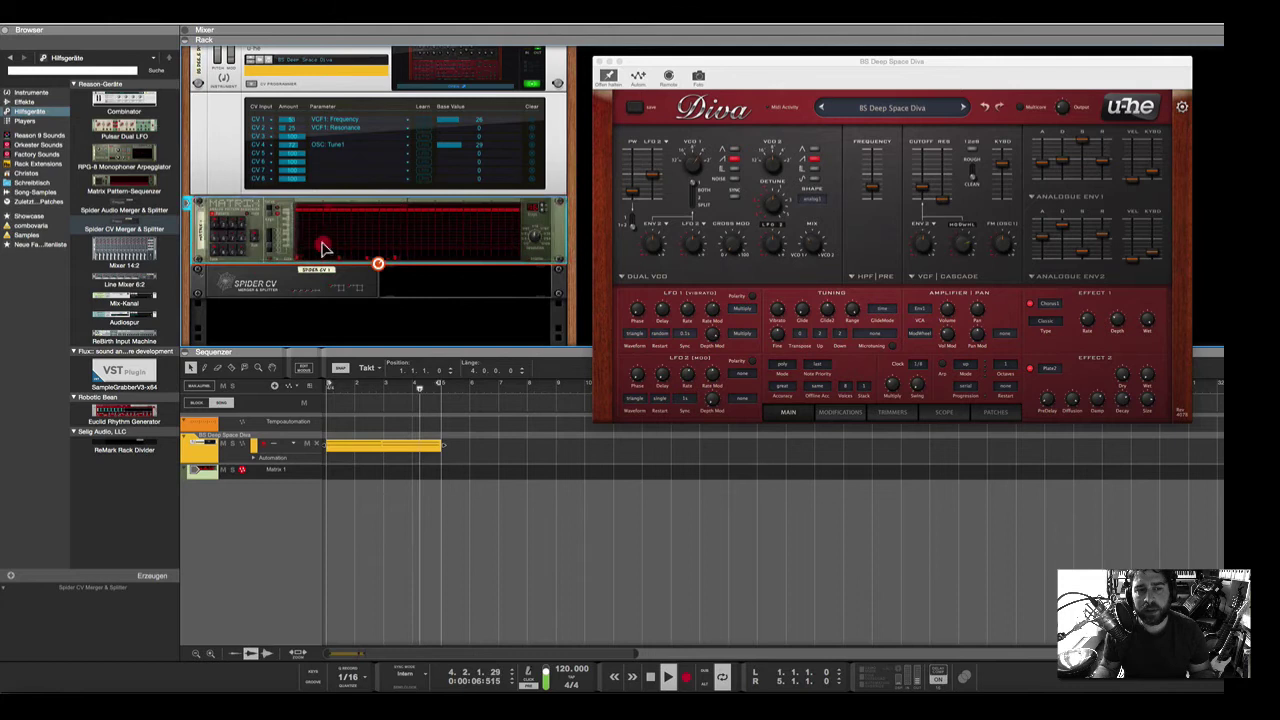
pyautogui.click(300, 249)
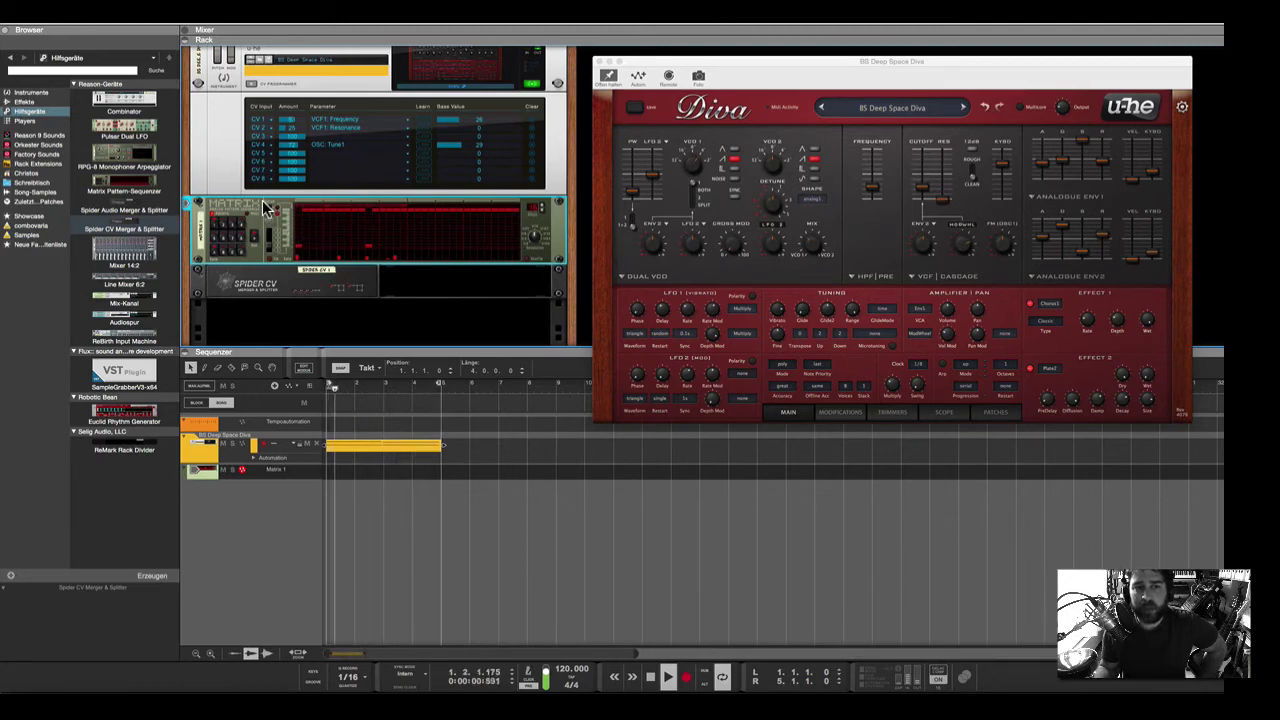
# Give the Matrix a sparser pattern with new resolution and octave, raise CV 1 base to 32, and stop
pyautogui.click(530, 235)
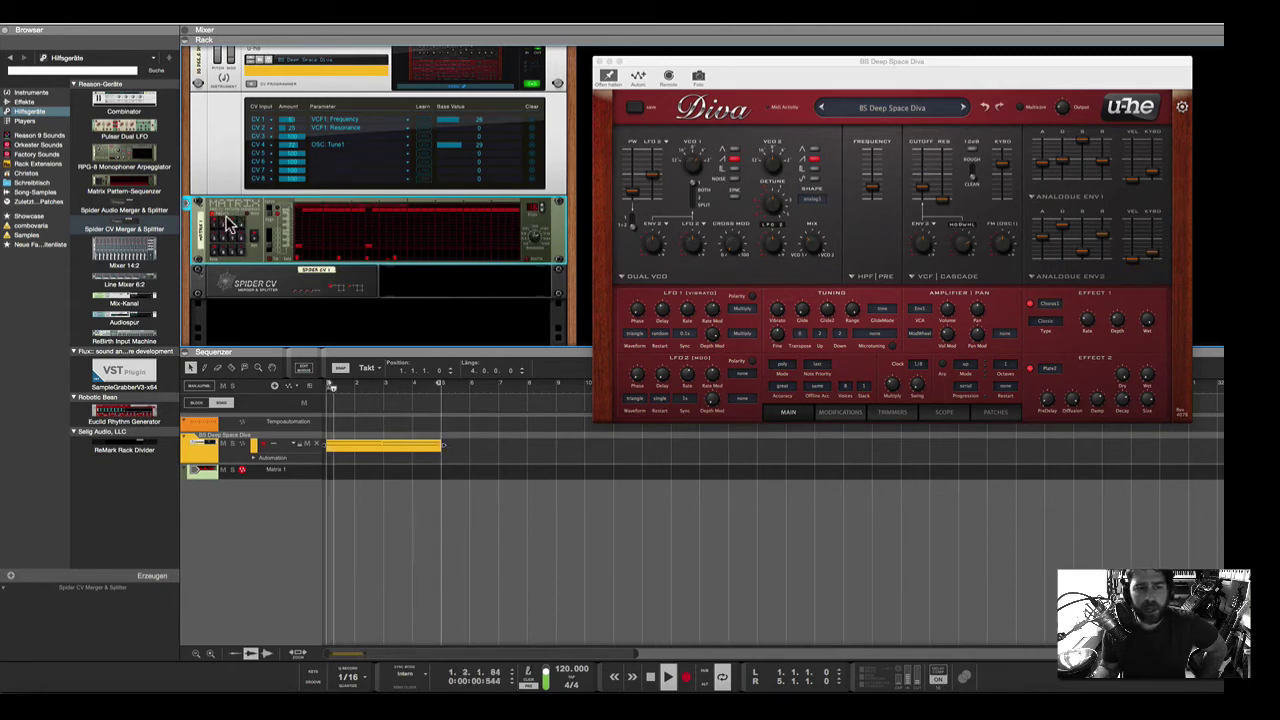
pyautogui.click(283, 232)
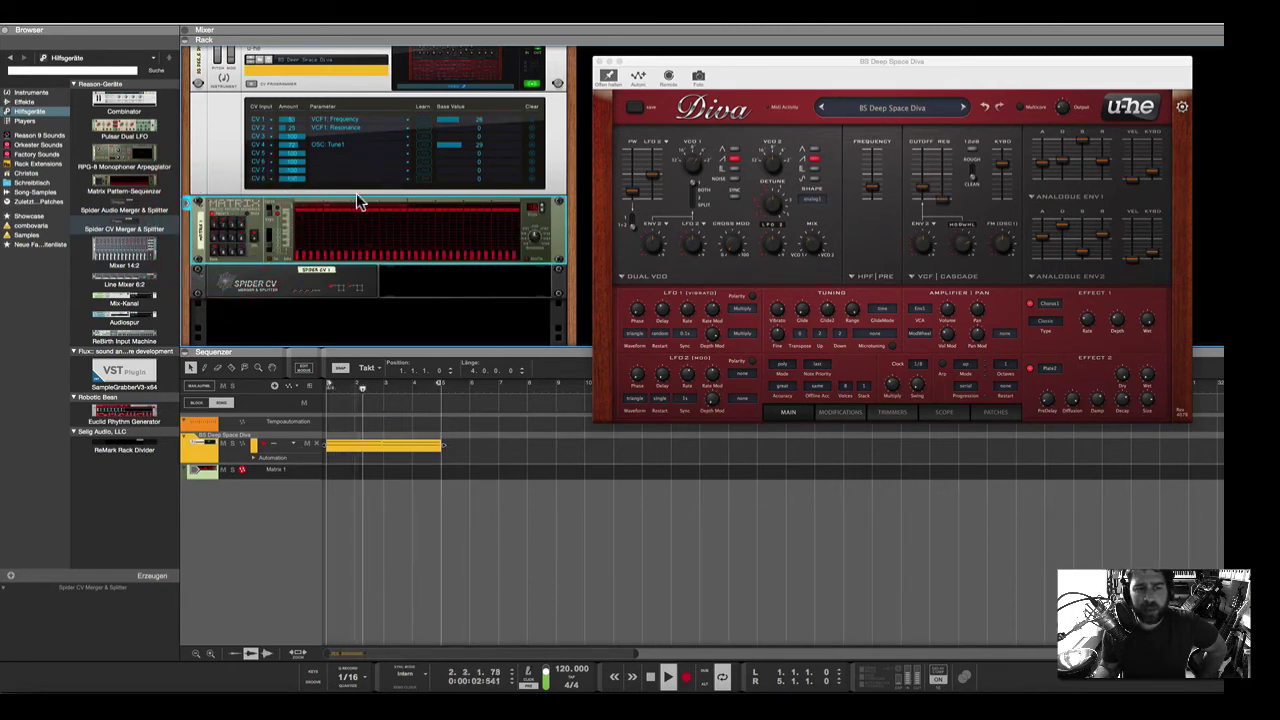
pyautogui.click(216, 226)
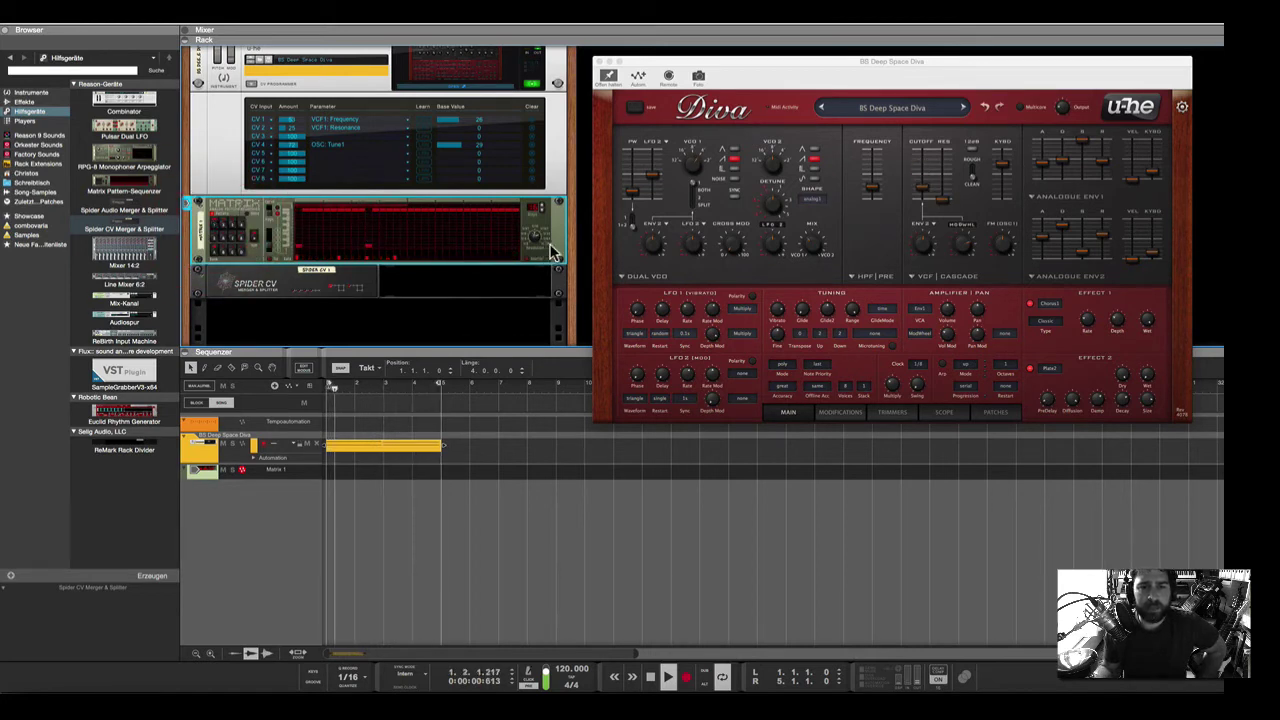
pyautogui.click(464, 121)
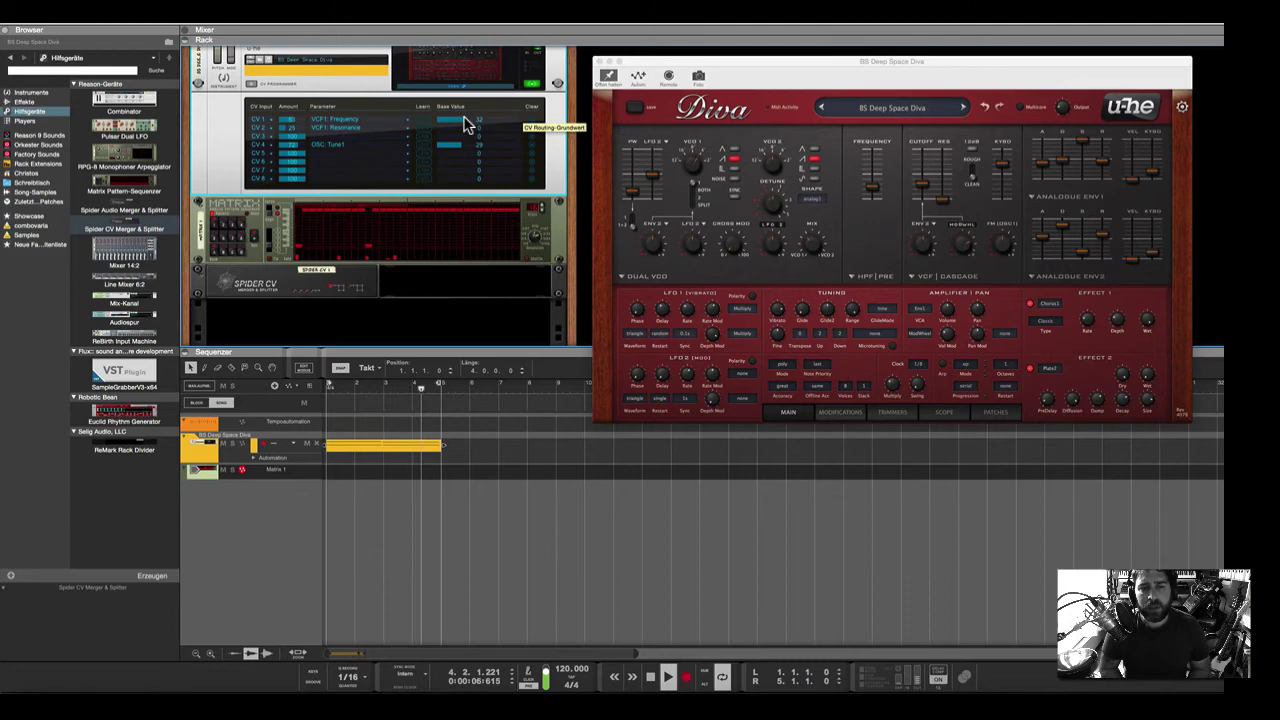
pyautogui.press('space')
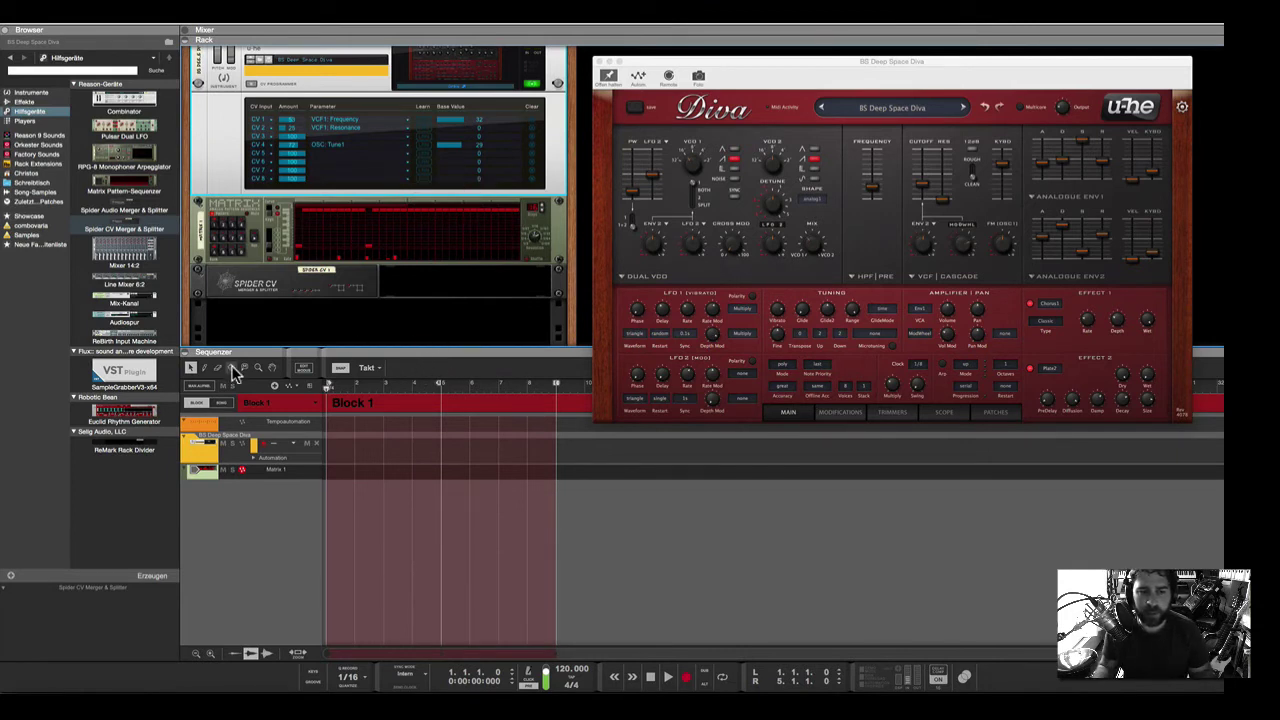
# Switch the sequencer from Block 1 back to Song mode and flip the rack to its rear cabling
pyautogui.click(221, 402)
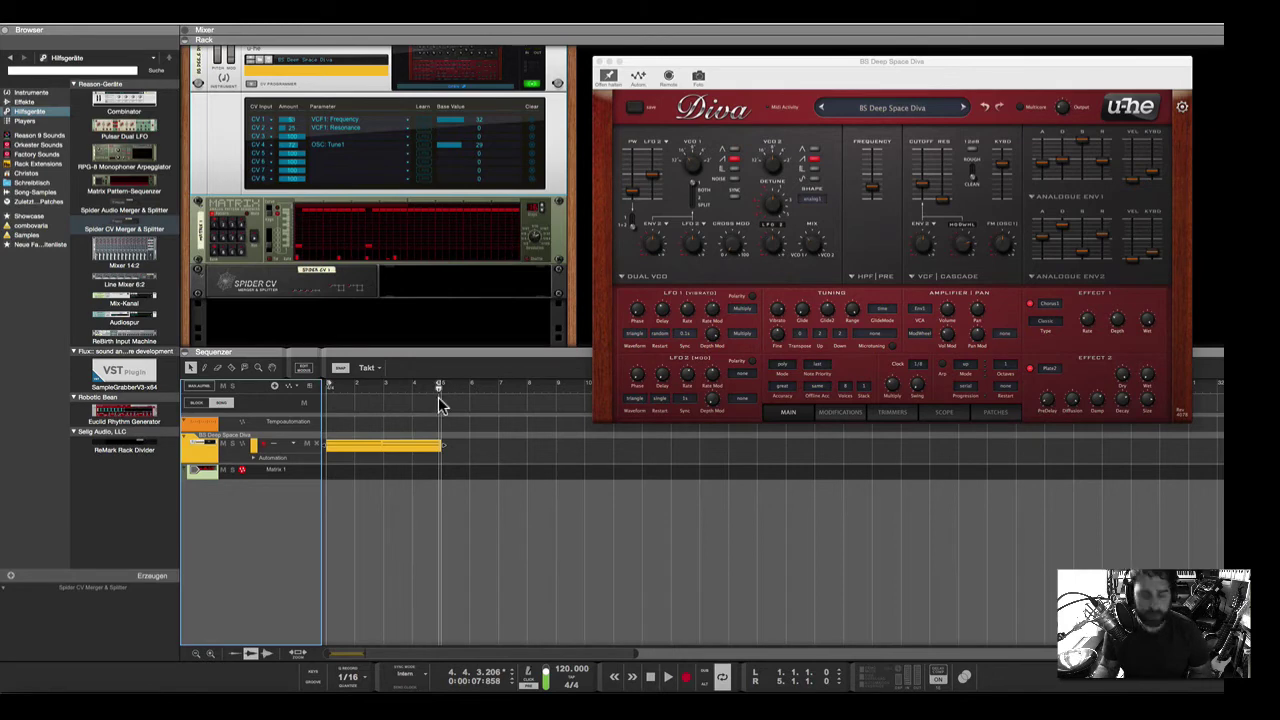
pyautogui.press('Tab')
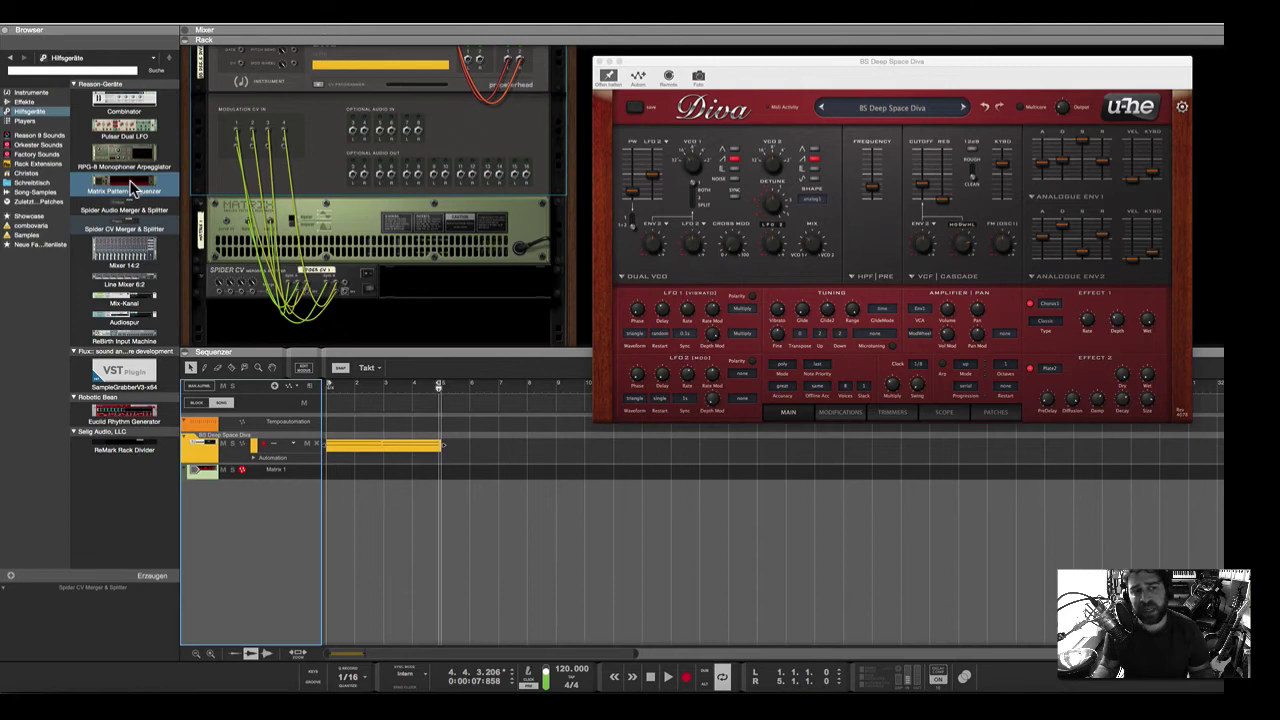
# Add a second Matrix sequencer and cable it into a CV Programmer modulation input
pyautogui.moveTo(126, 180); pyautogui.dragTo(313, 330)
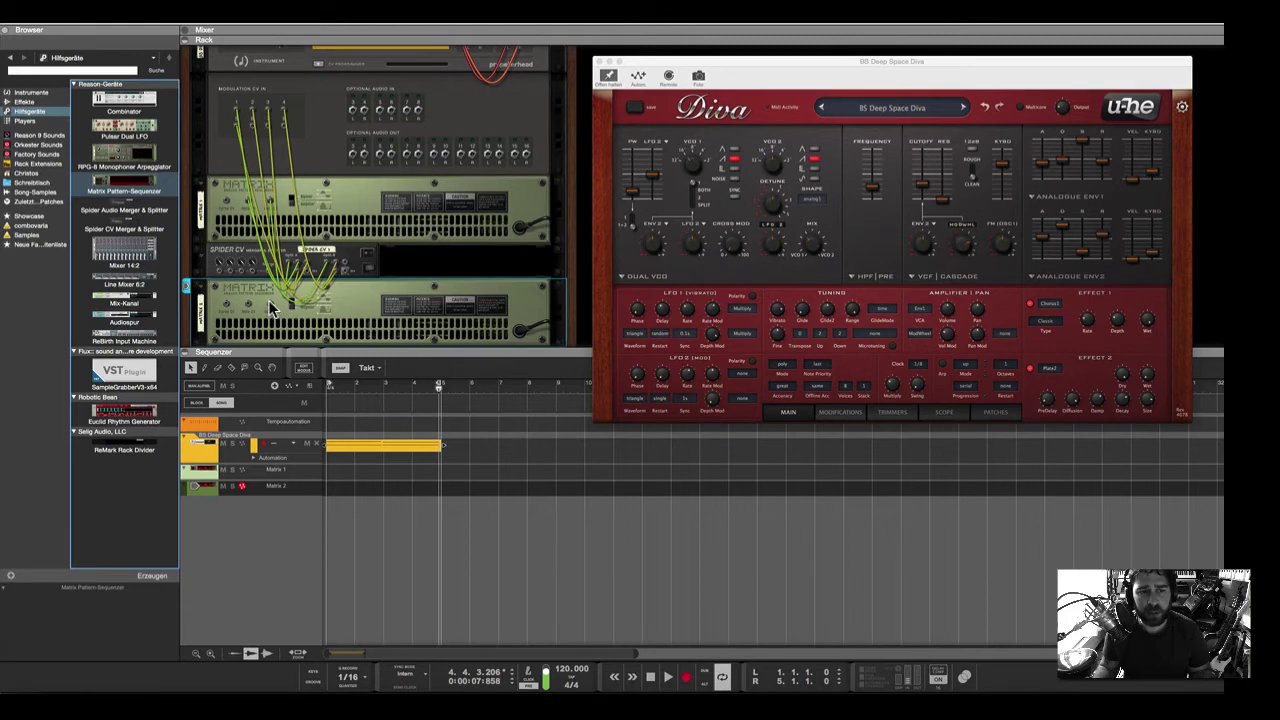
pyautogui.moveTo(270, 307); pyautogui.dragTo(284, 131)
pyautogui.press('Tab')
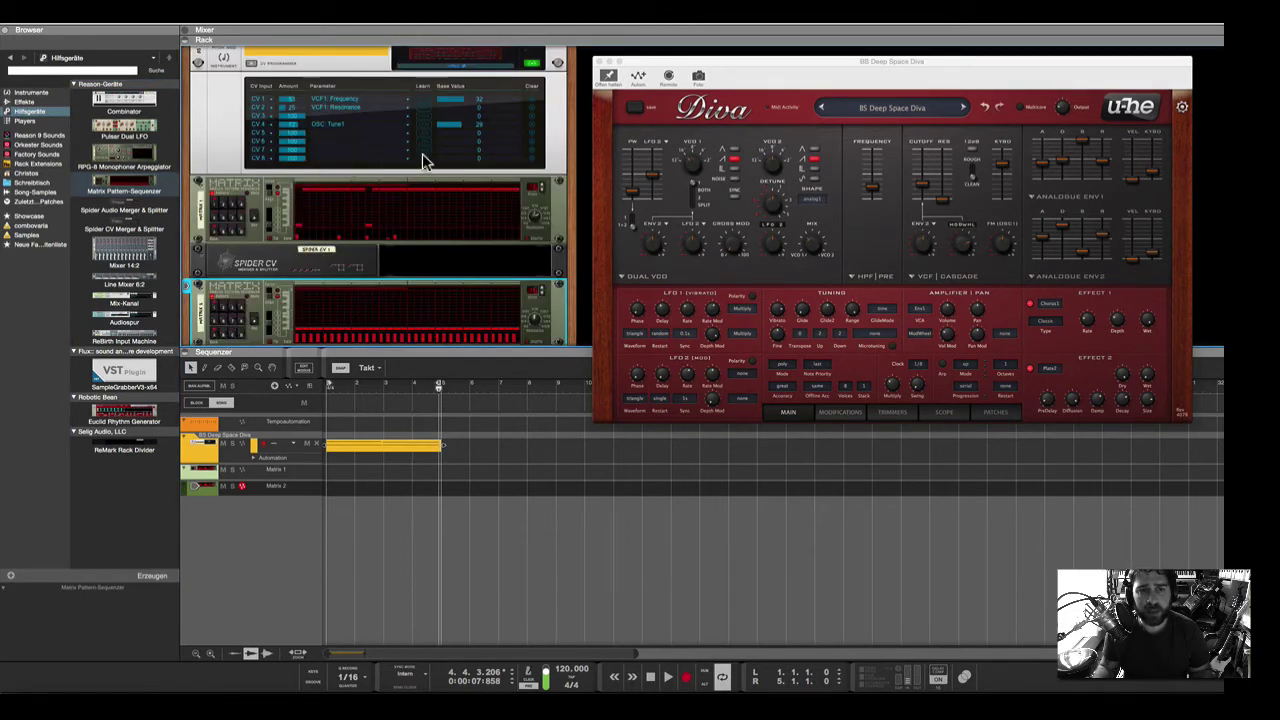
# Learn CV 8 onto Diva's main Output knob
pyautogui.click(423, 158)
pyautogui.click(1062, 107)
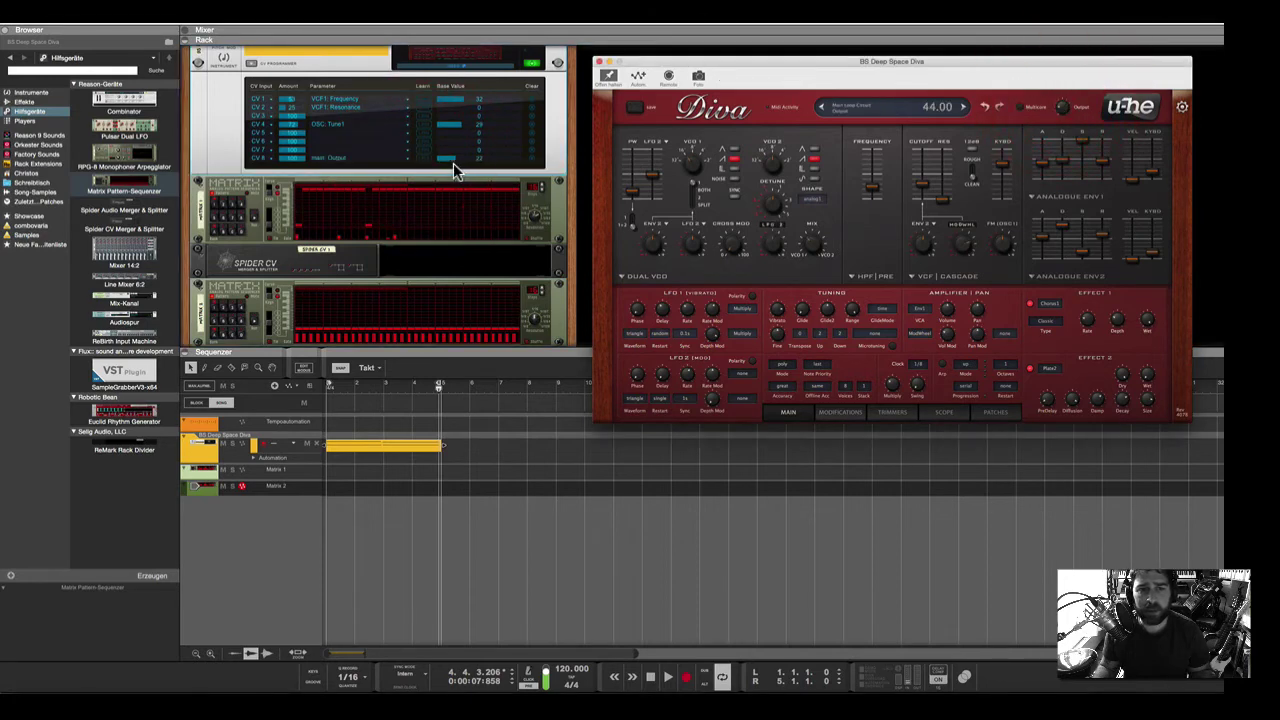
pyautogui.click(298, 343)
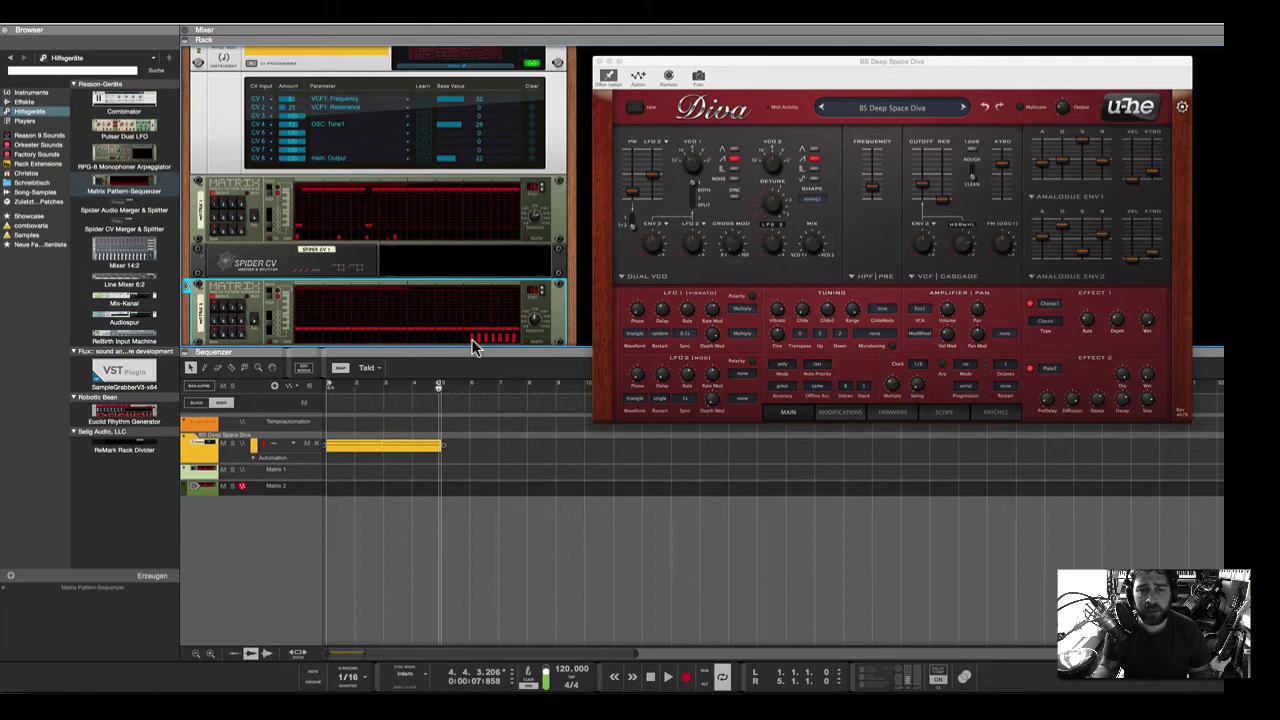
# Enter the first gate steps in the second Matrix pattern
pyautogui.click(296, 339)
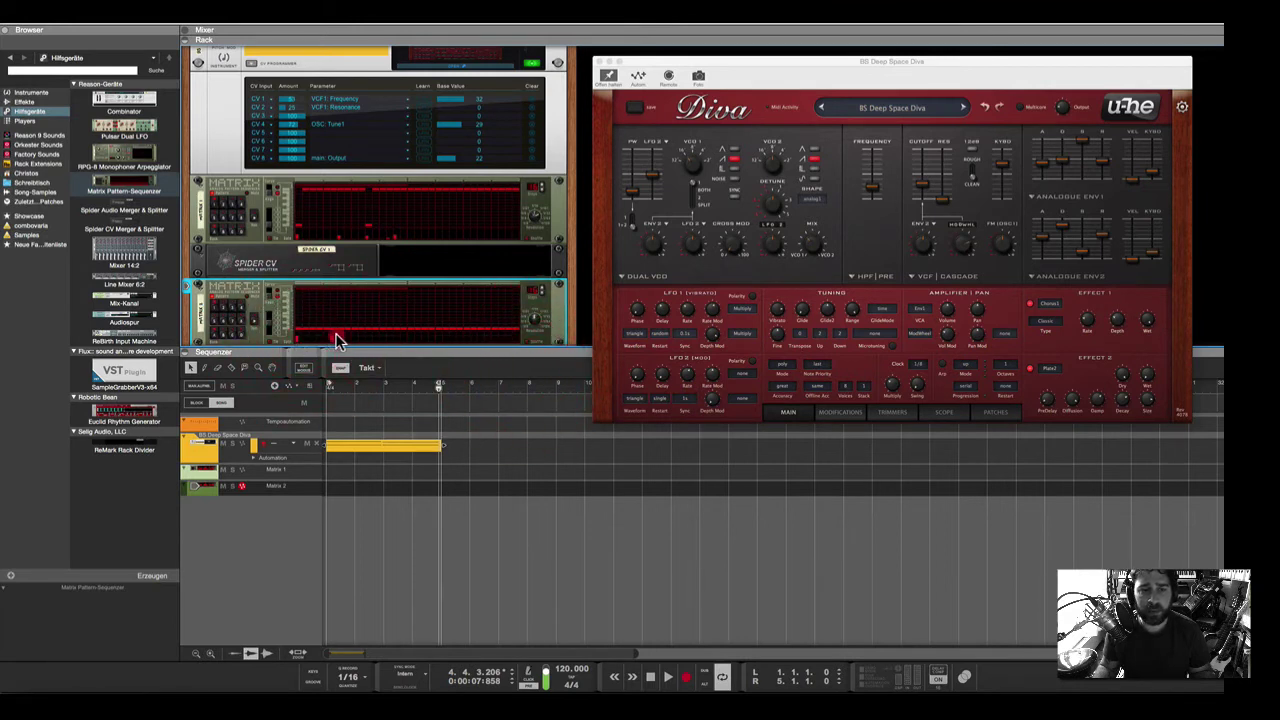
pyautogui.click(331, 339)
pyautogui.click(317, 338)
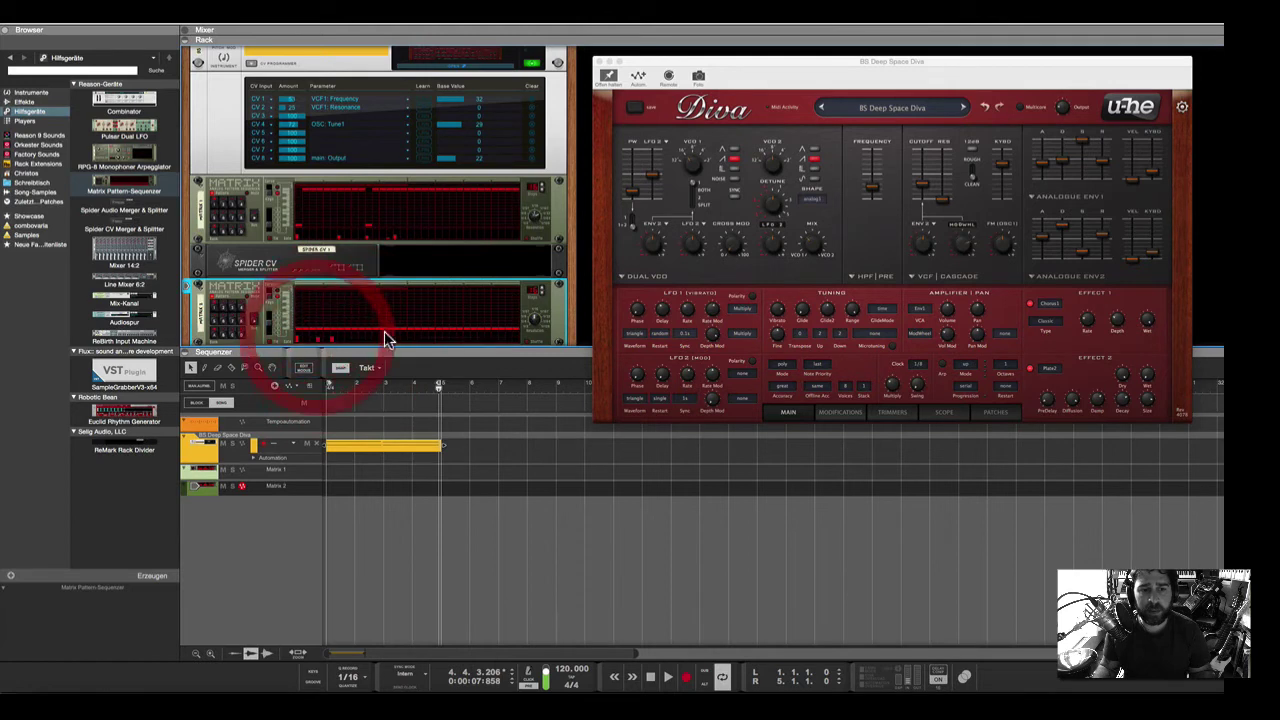
pyautogui.click(380, 339)
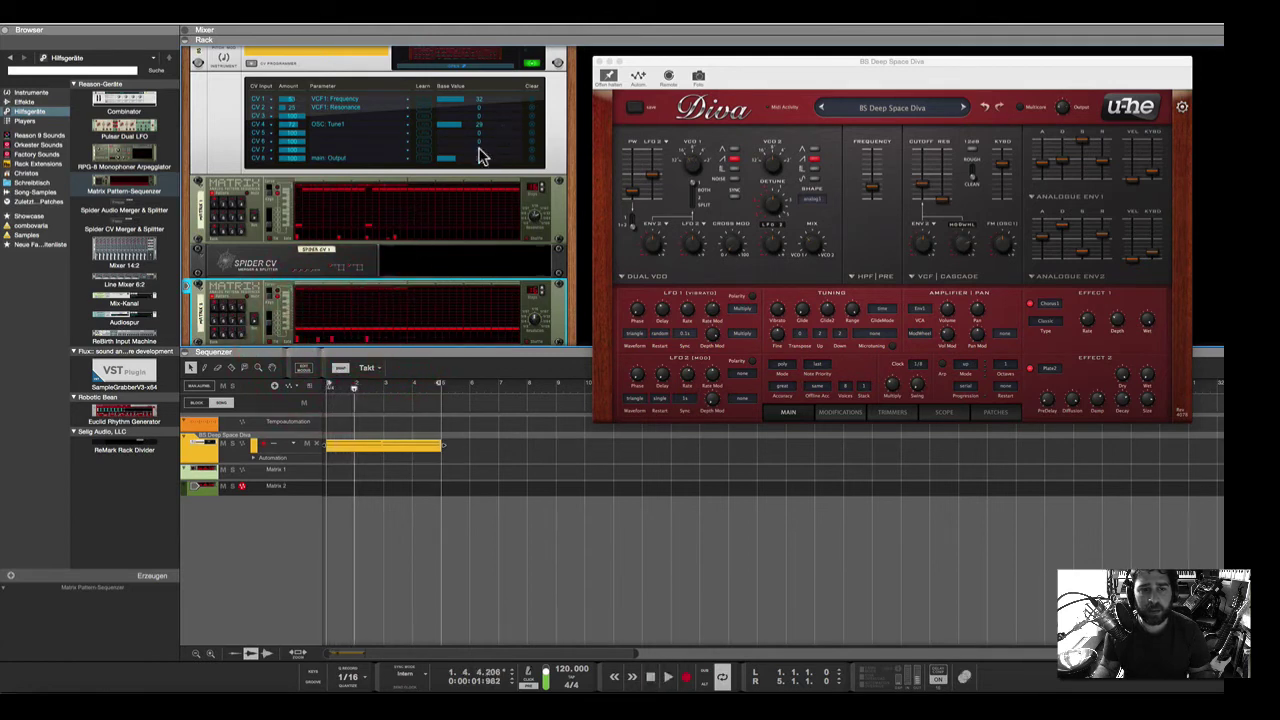
# Drop the CV 8 base value to 0 and add more stutter gate steps in Matrix 2
pyautogui.moveTo(442, 158); pyautogui.dragTo(437, 200)
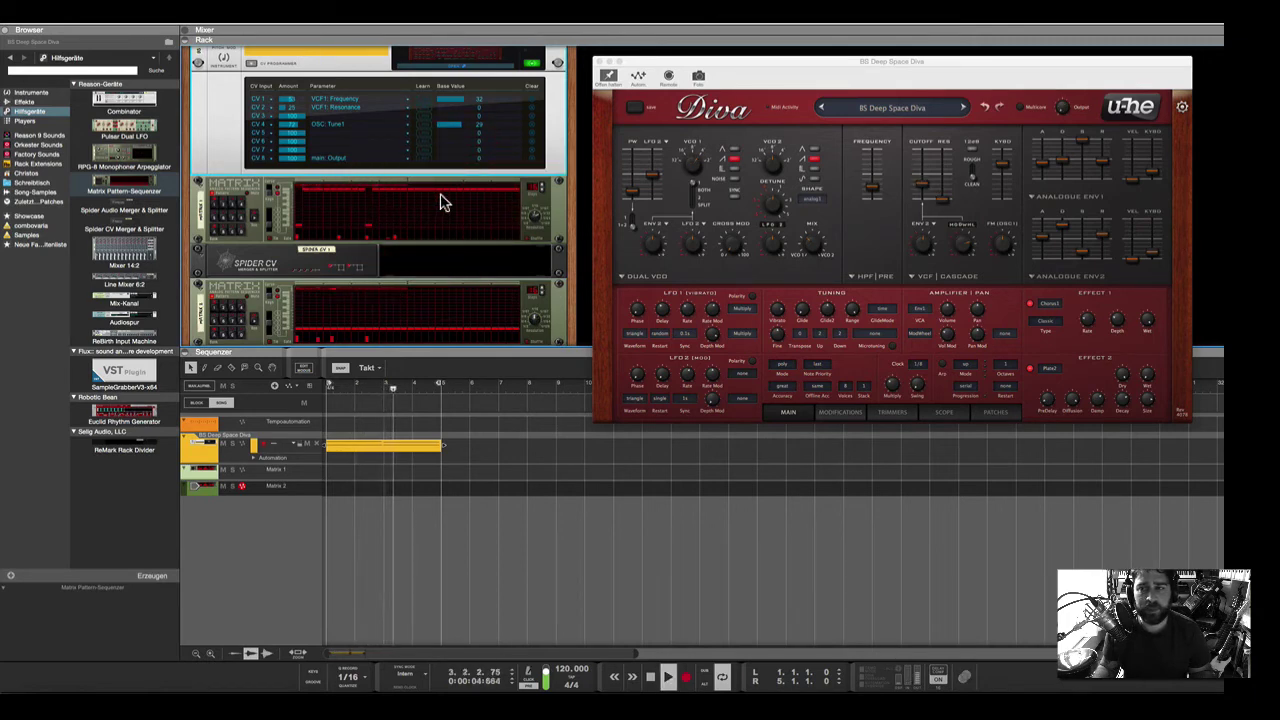
pyautogui.click(395, 341)
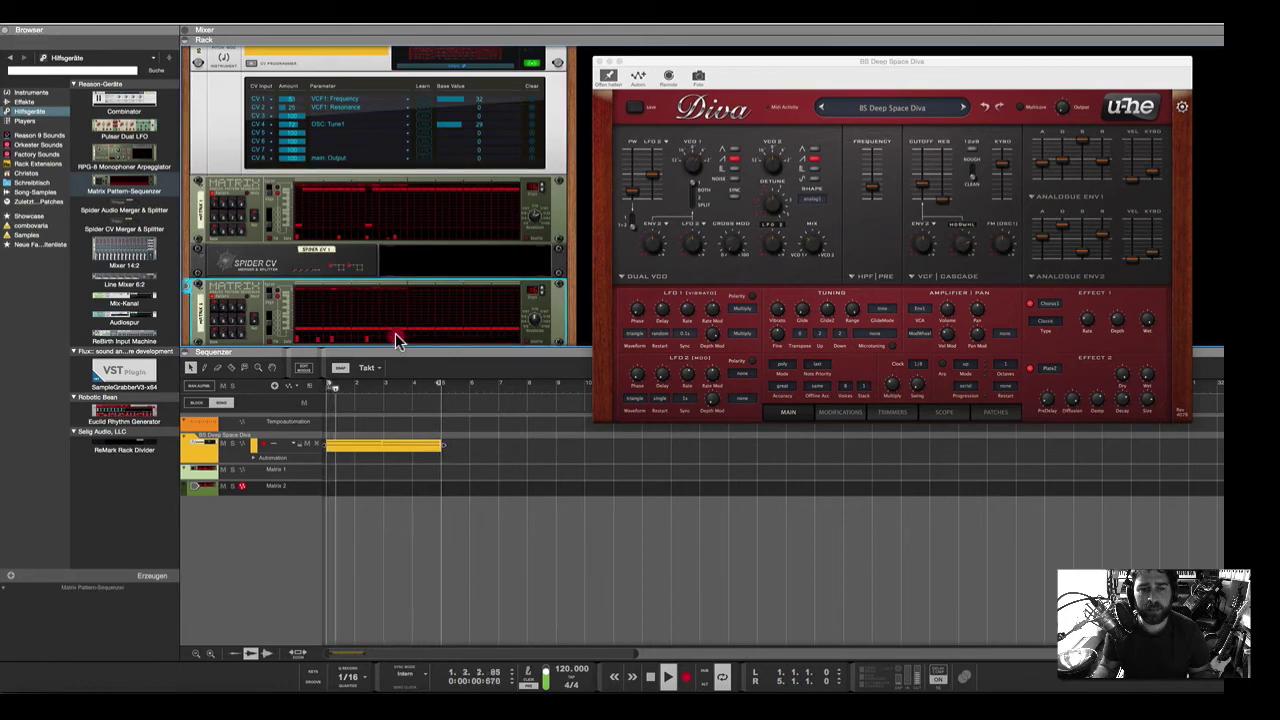
pyautogui.click(400, 340)
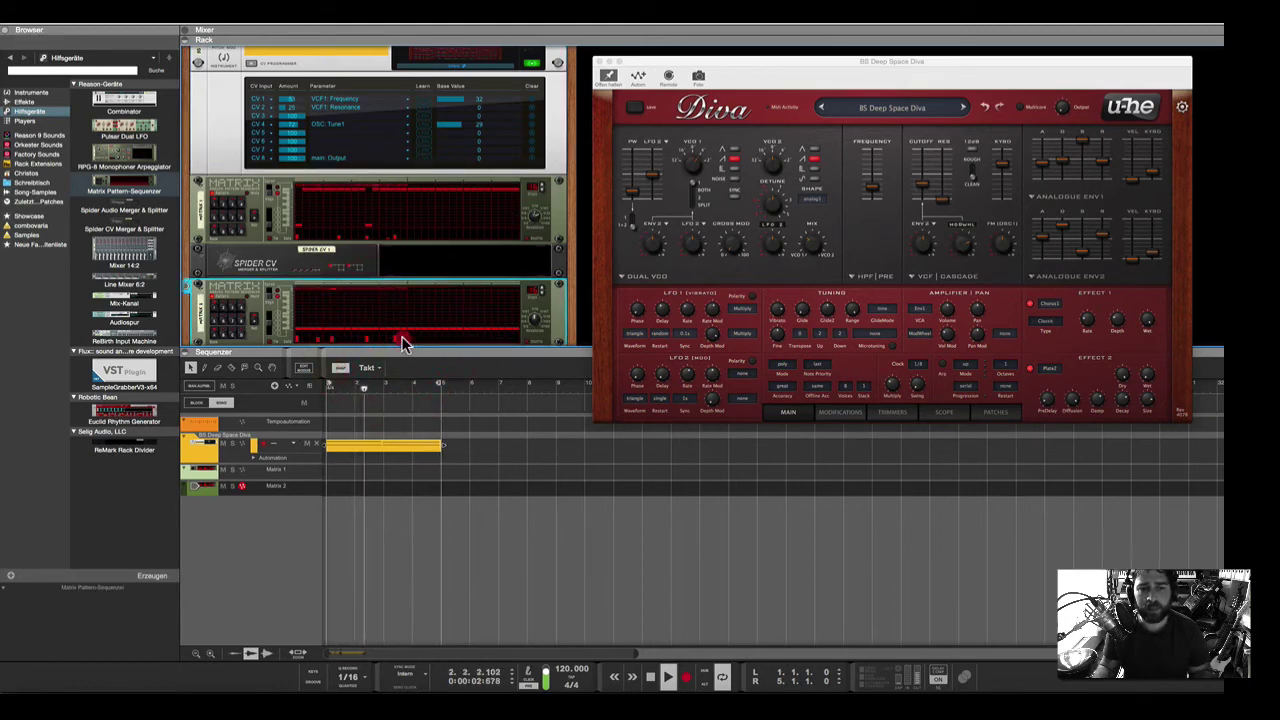
pyautogui.click(411, 336)
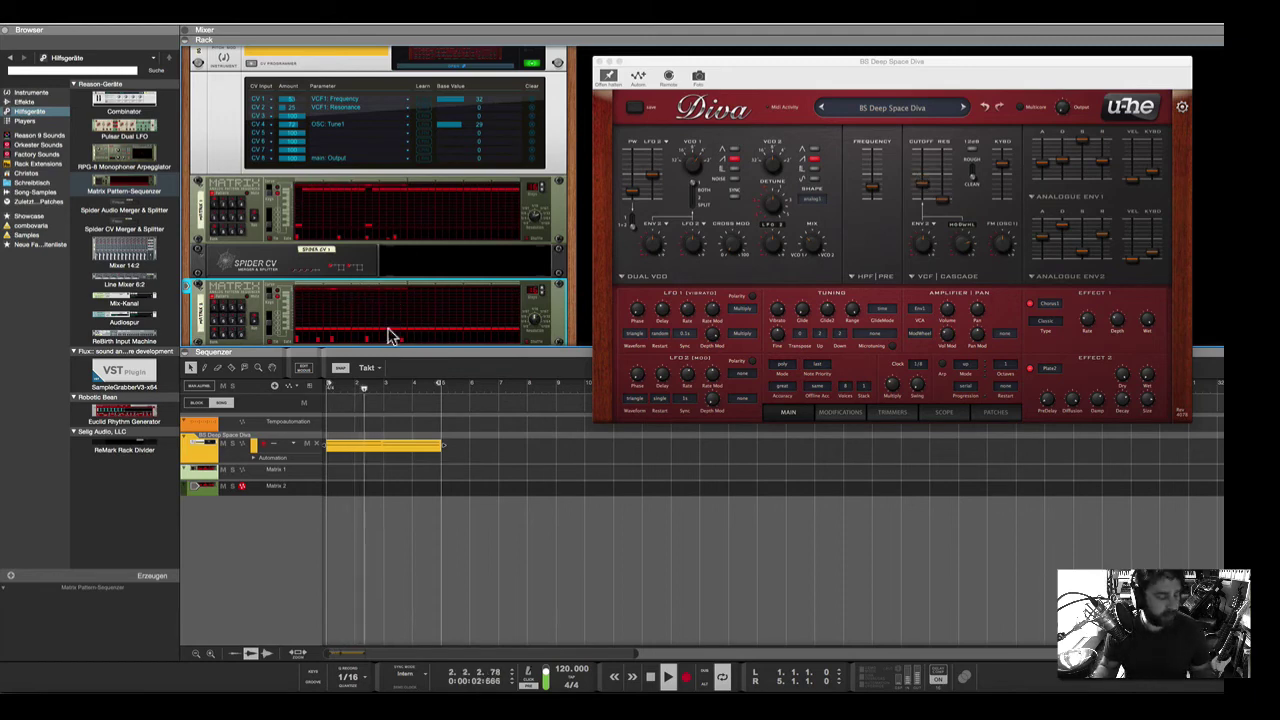
pyautogui.click(285, 340)
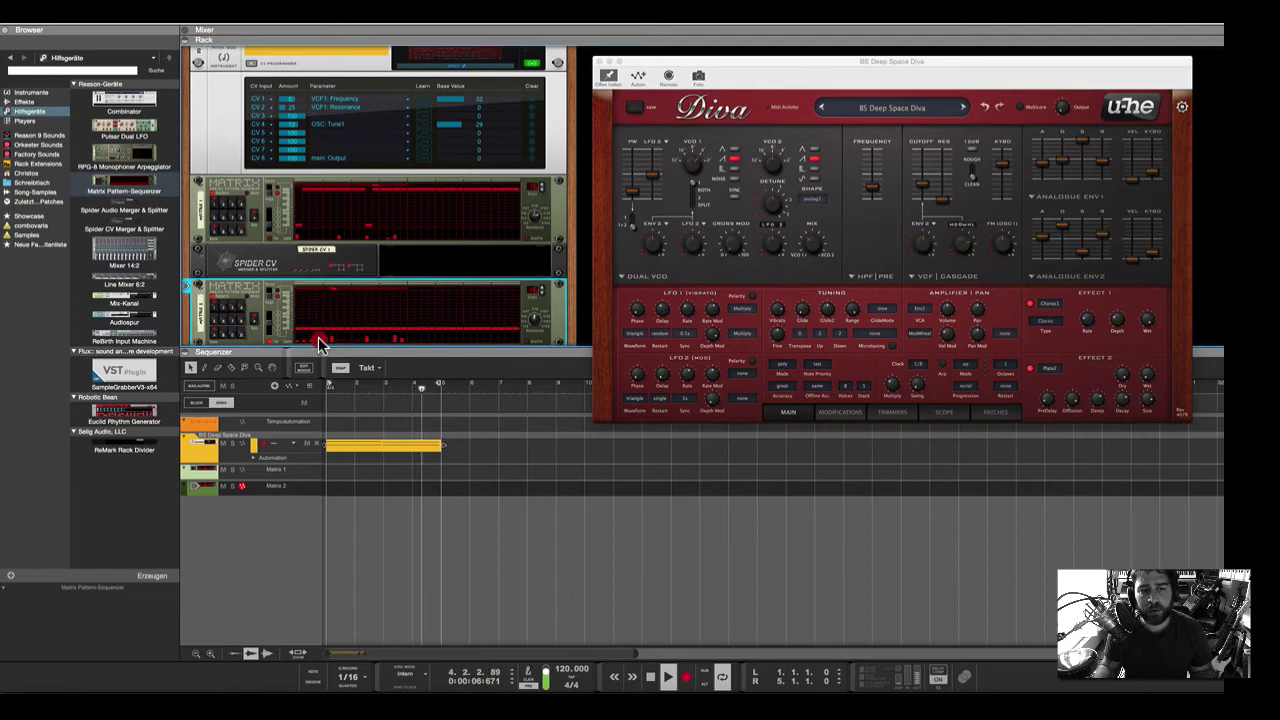
pyautogui.click(320, 343)
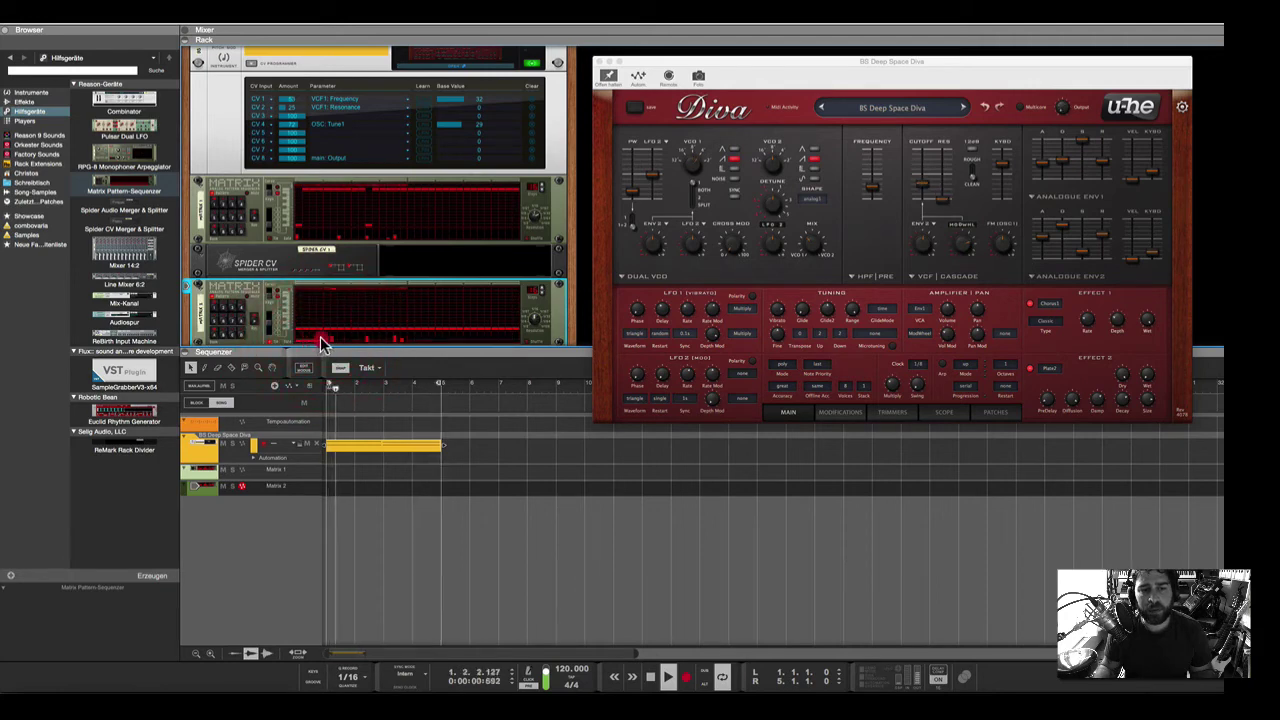
pyautogui.click(322, 338)
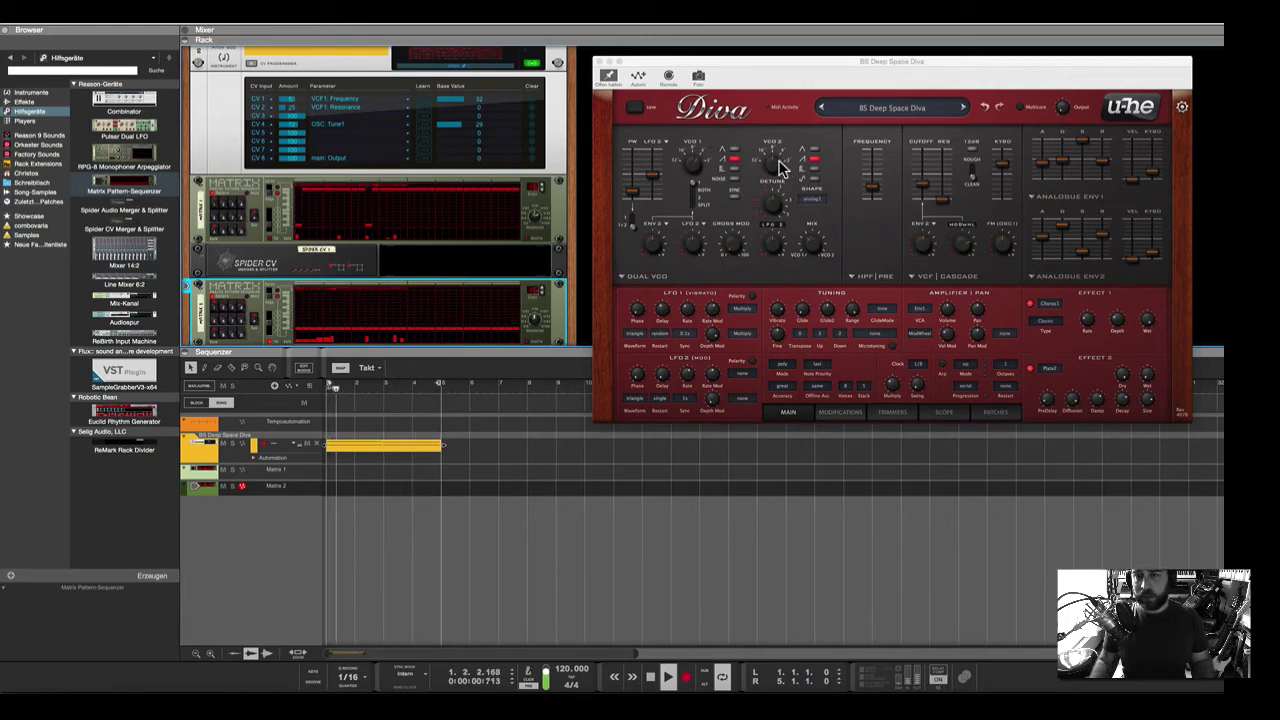
pyautogui.moveTo(716, 68); pyautogui.dragTo(722, 69)
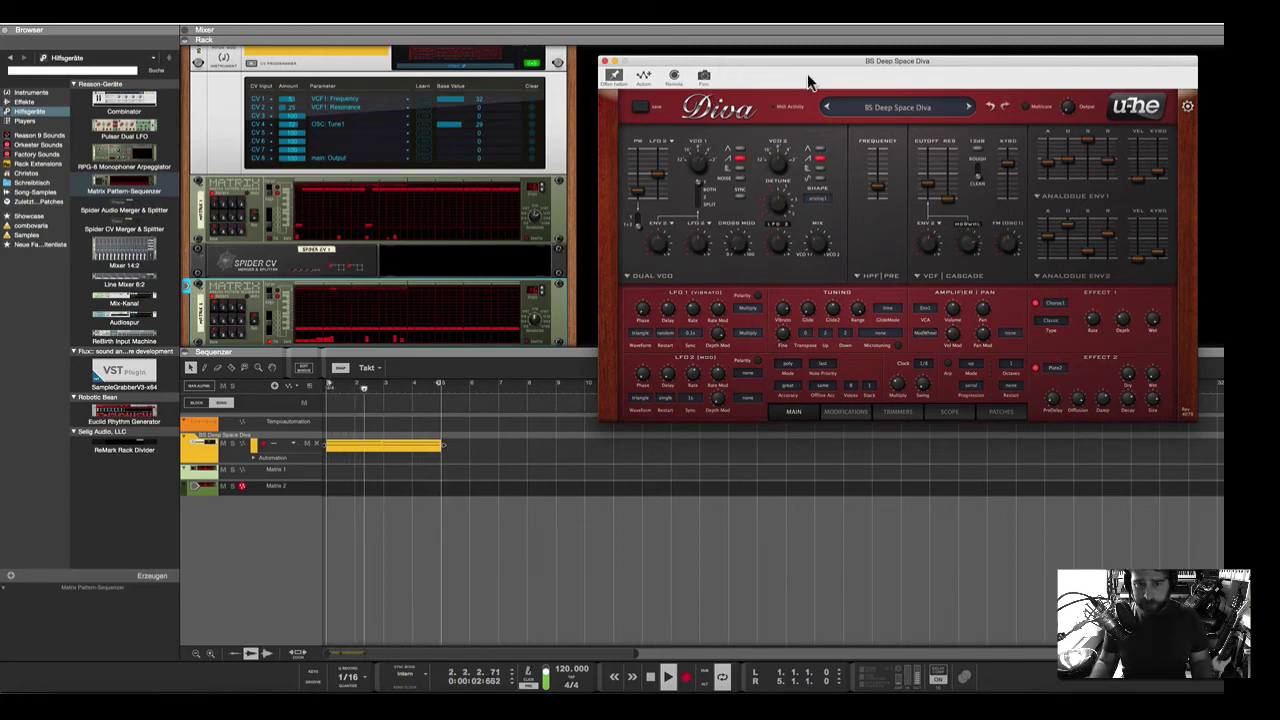
# Allow the AGSService connection request, then rewind the song to bar 1
pyautogui.scroll(-2, 420, 333)
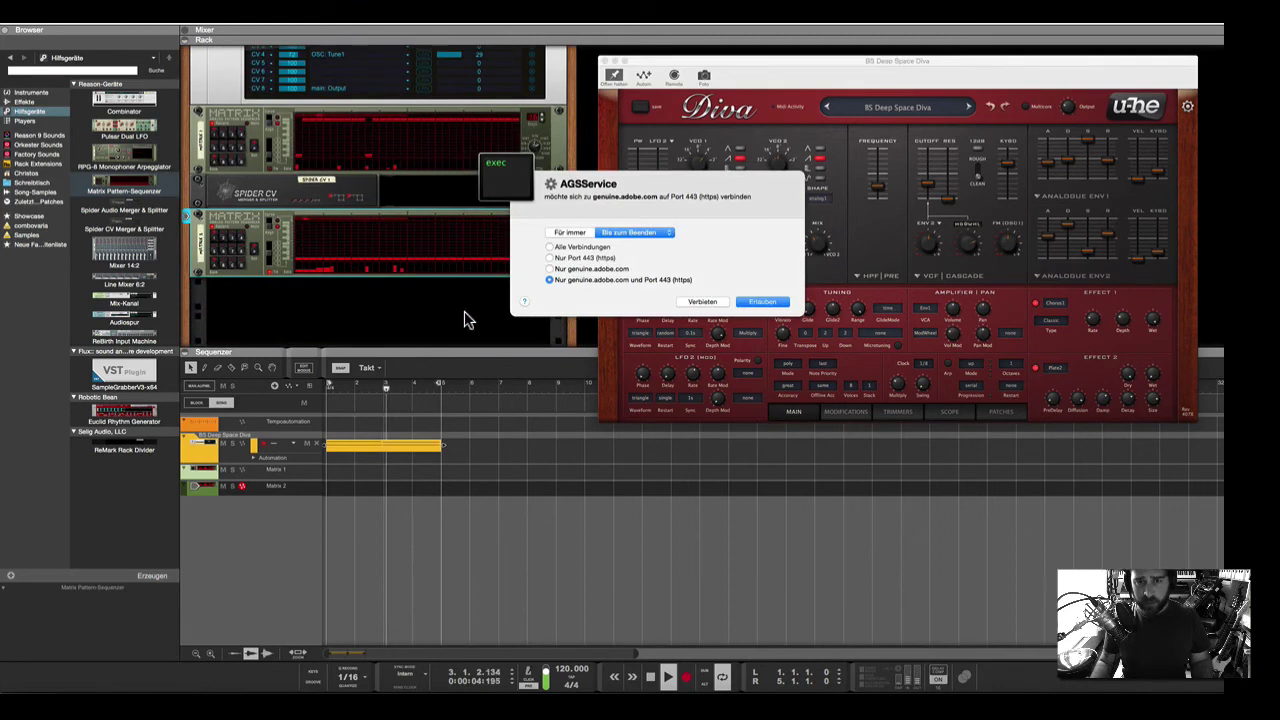
pyautogui.click(756, 302)
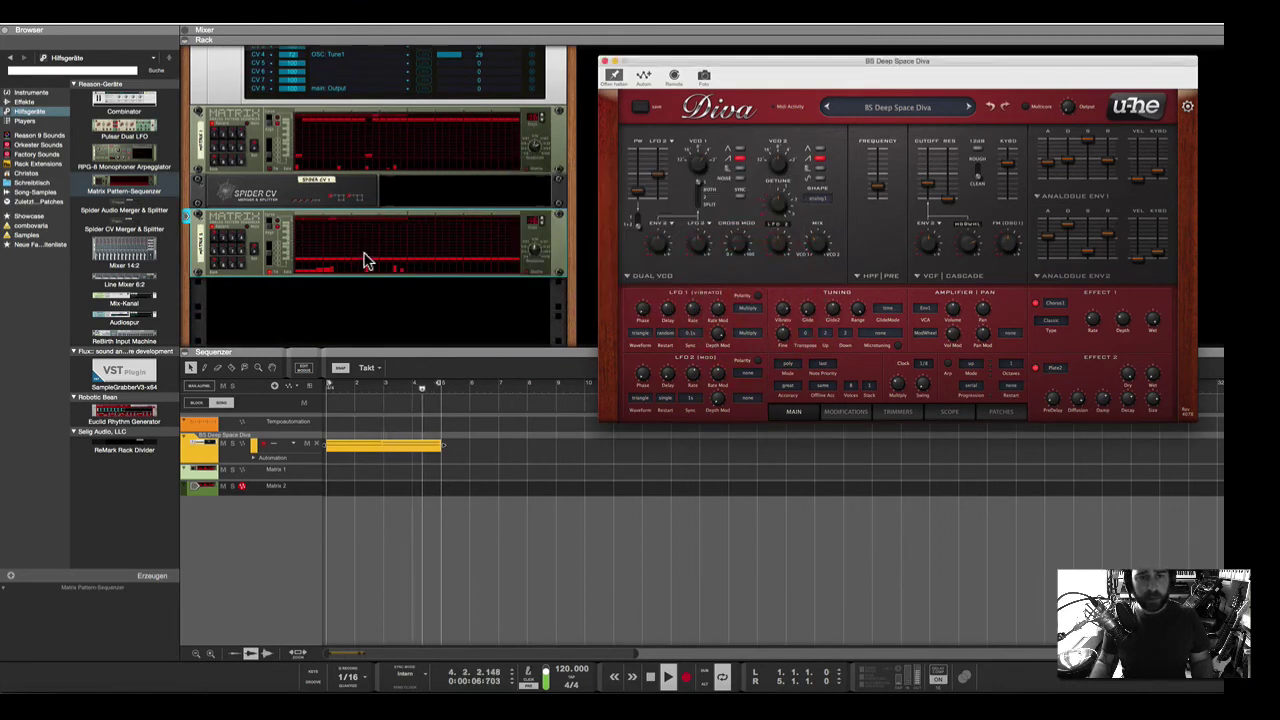
pyautogui.scroll(2, 365, 255)
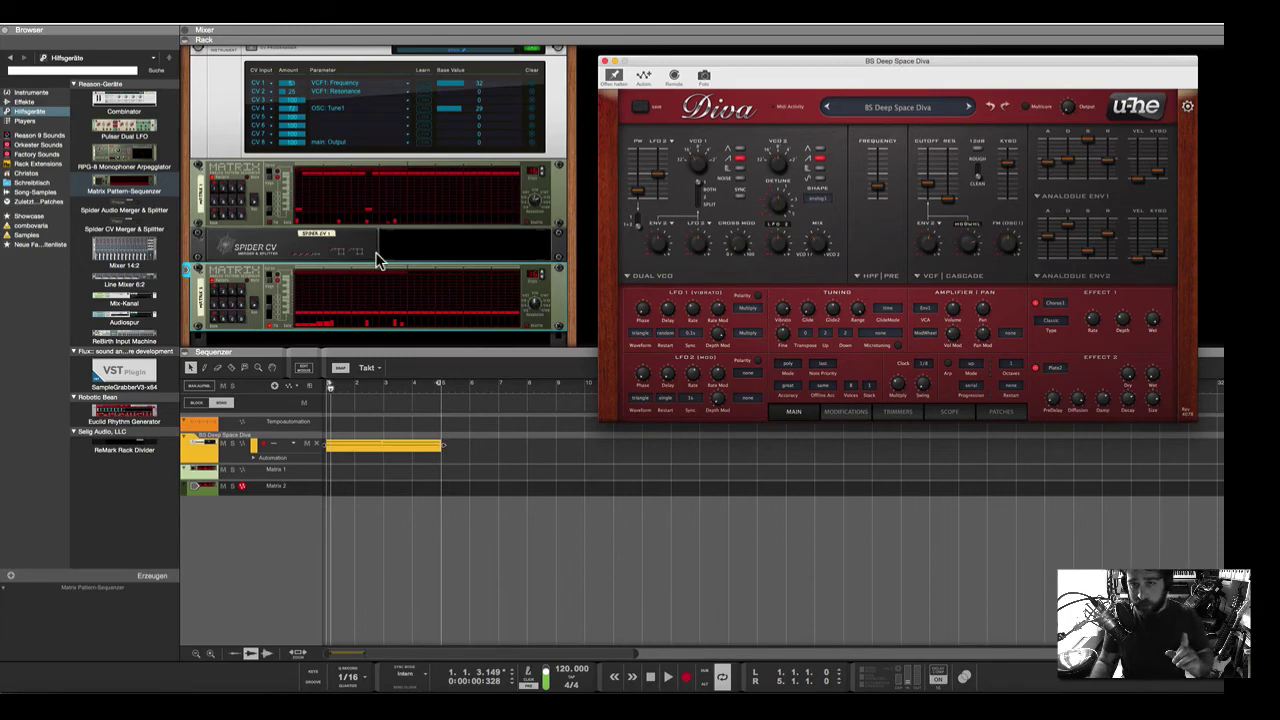
pyautogui.click(323, 389)
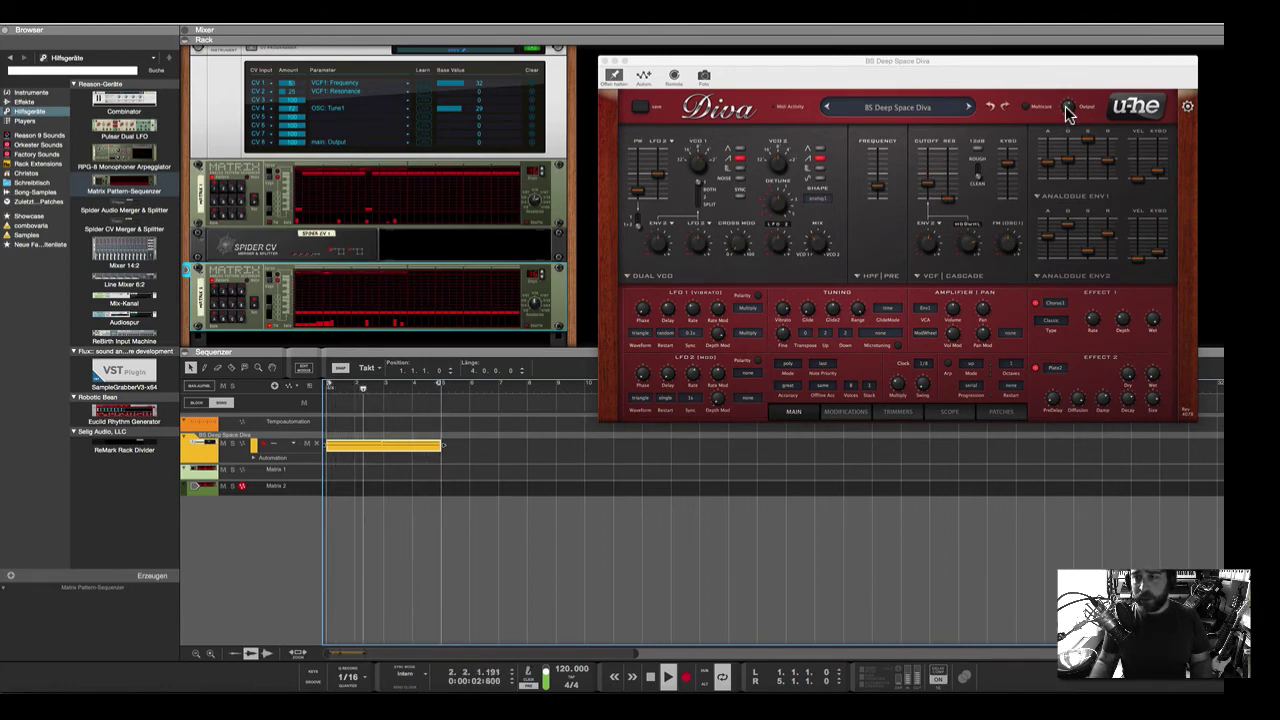
# Stop playback, add a Diva Main Output automation lane and draw a one-bar clip in it
pyautogui.press('space')
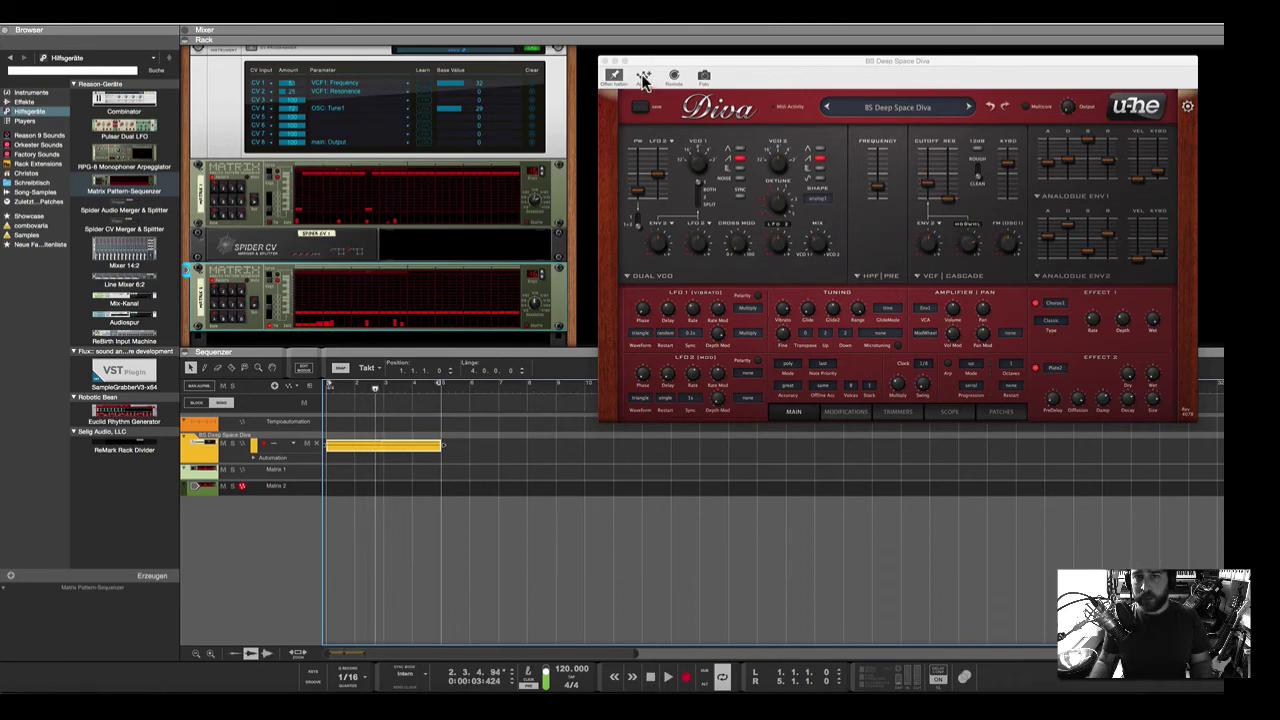
pyautogui.click(1066, 109)
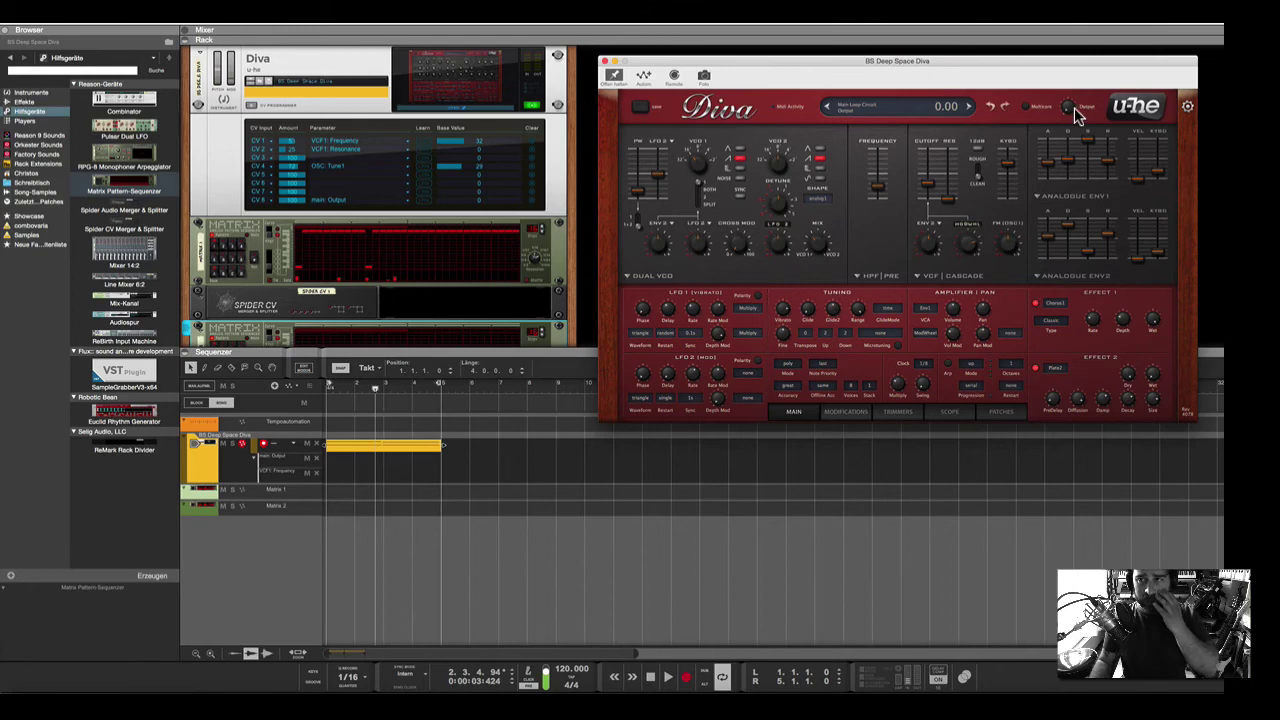
pyautogui.click(293, 471)
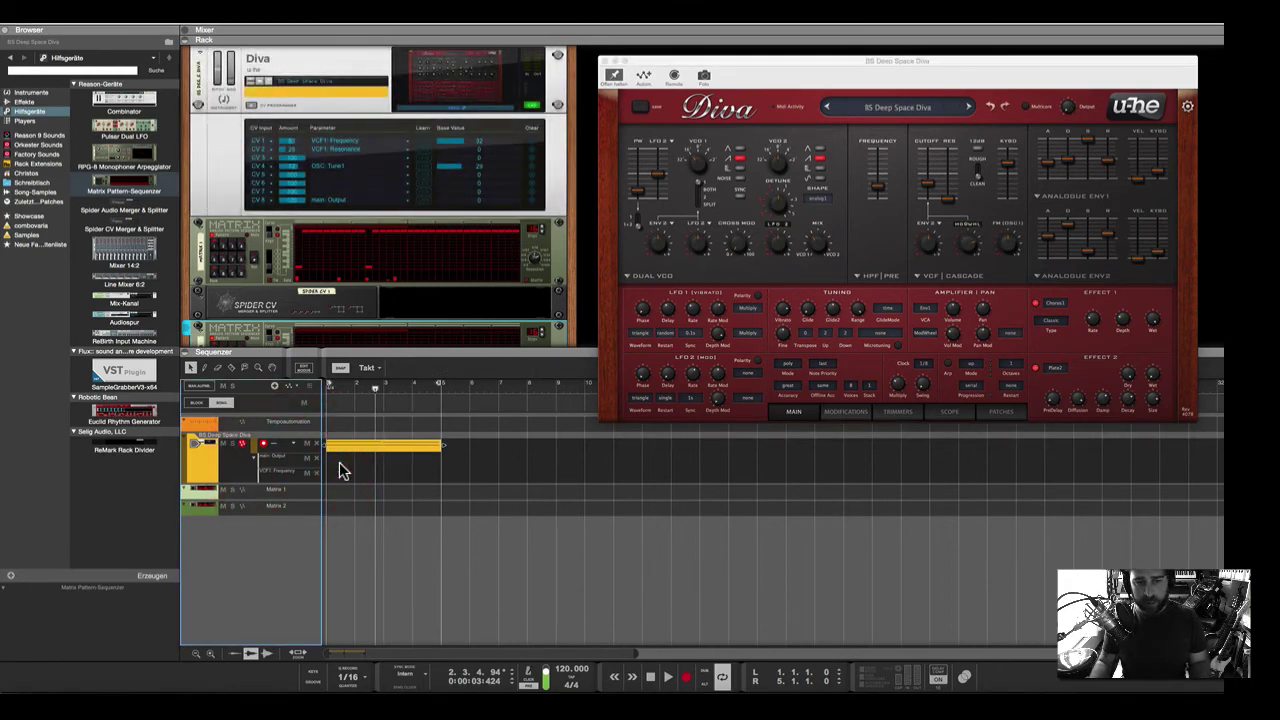
pyautogui.press('w')
pyautogui.click(340, 458)
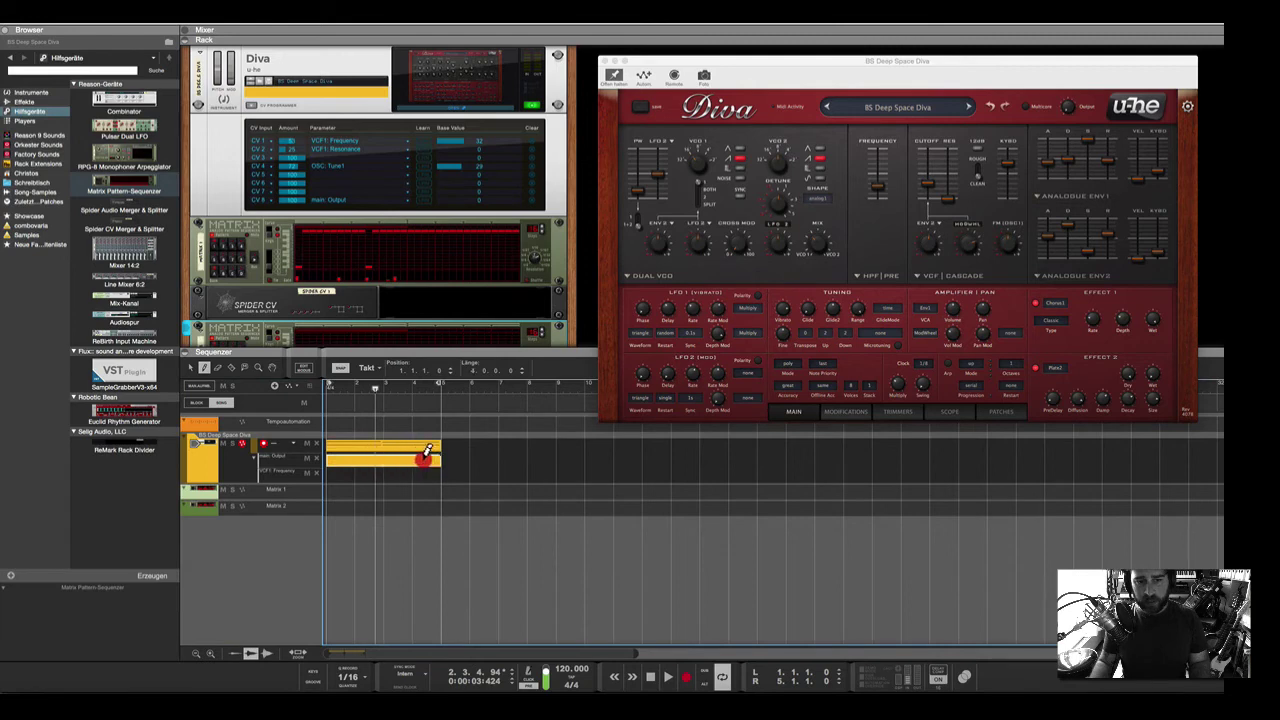
pyautogui.click(426, 455)
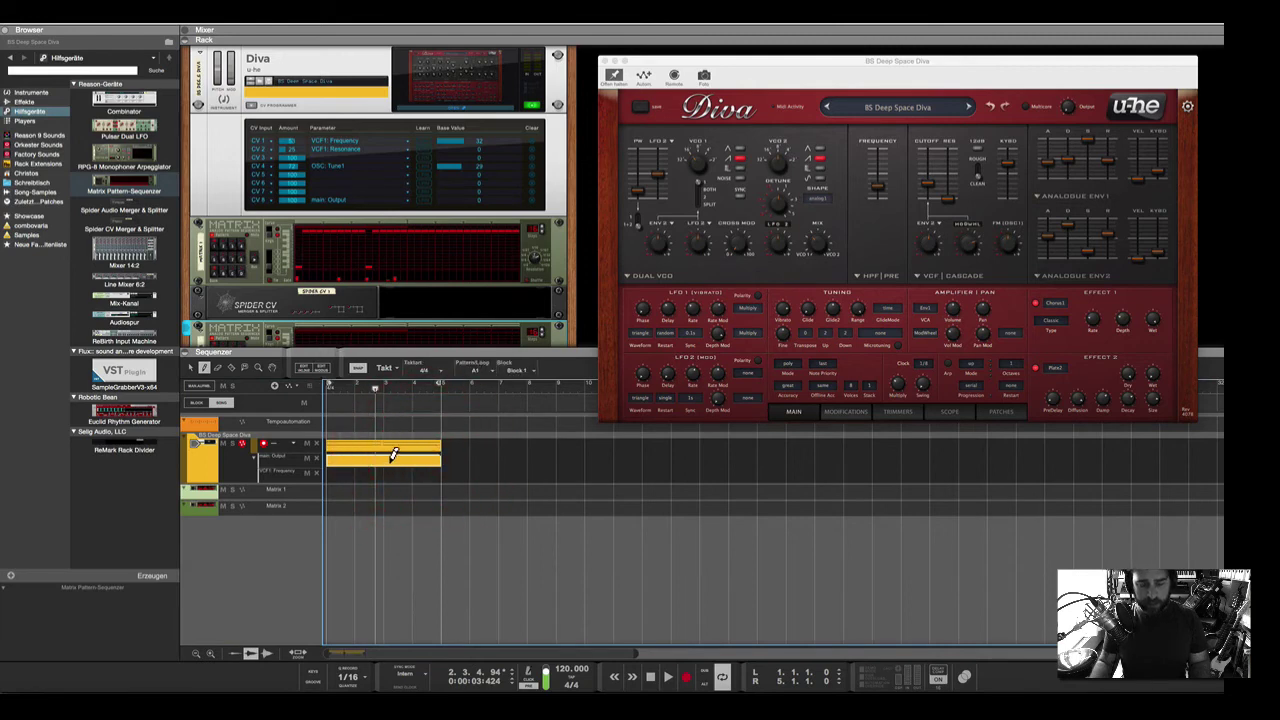
pyautogui.press('q')
# Shape a rising ramp in the Output automation clip and copy it to bar 5
pyautogui.doubleClick(380, 470)
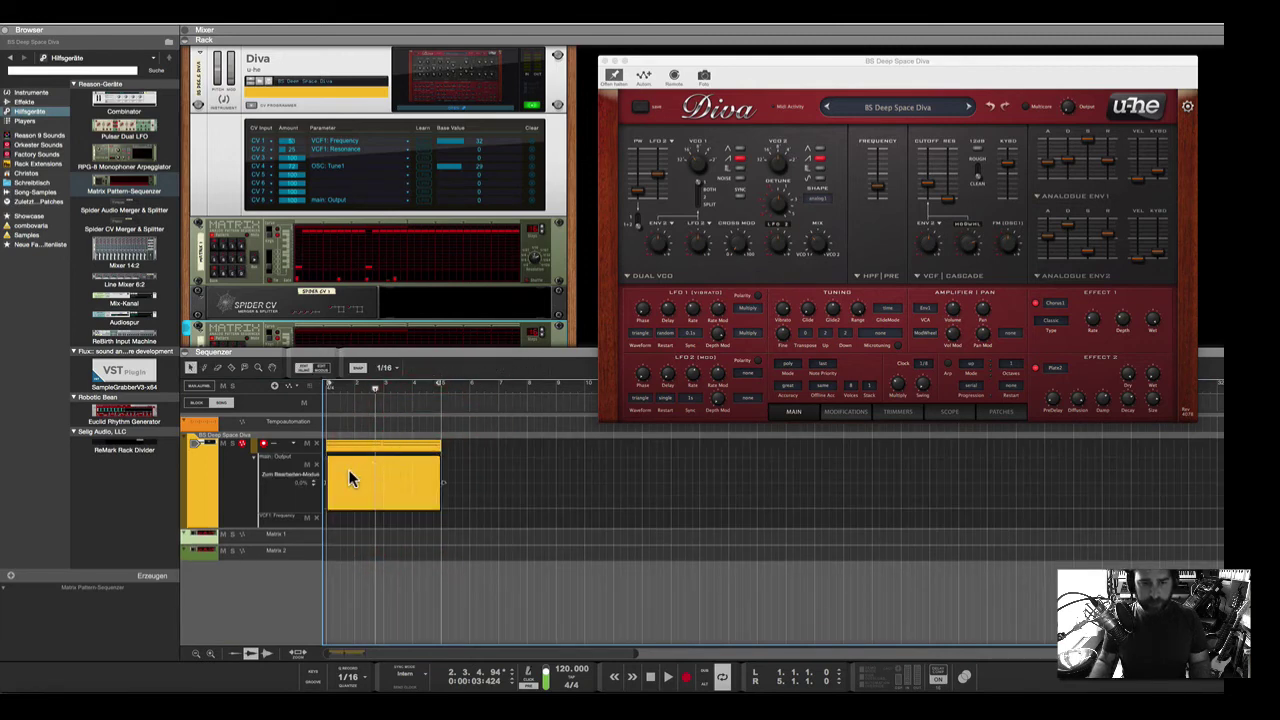
pyautogui.click(328, 483)
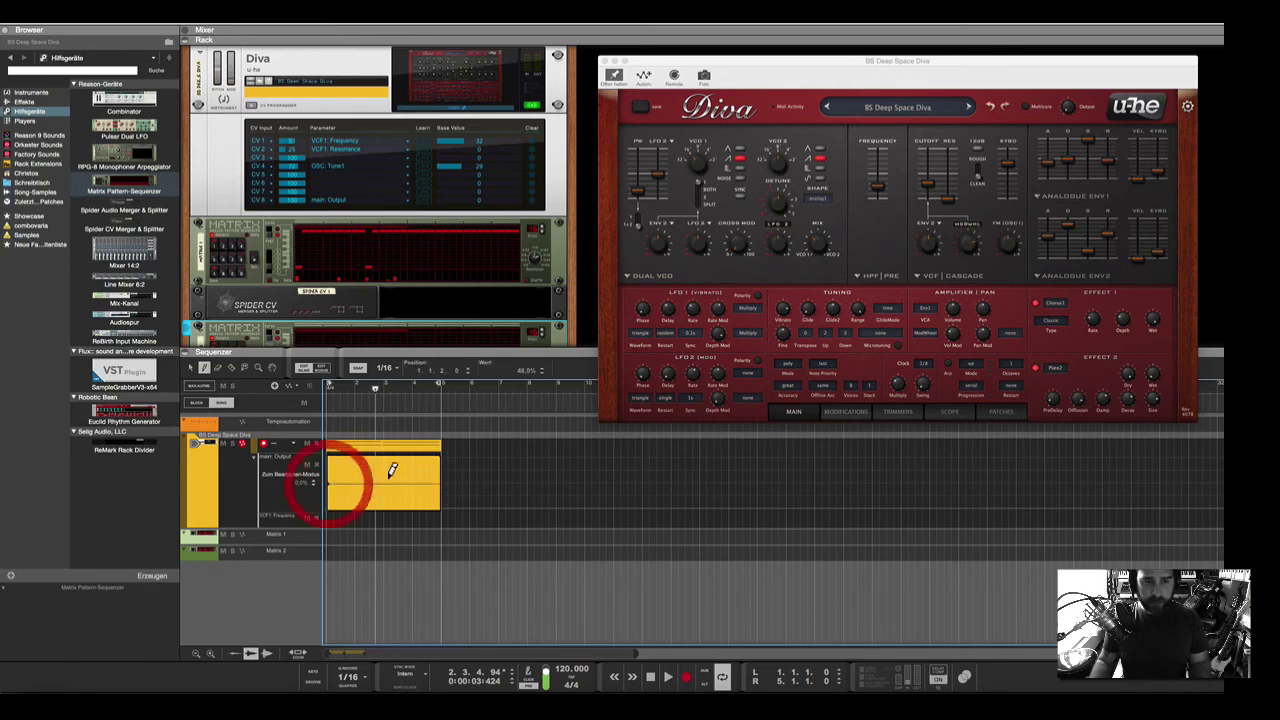
pyautogui.click(429, 483)
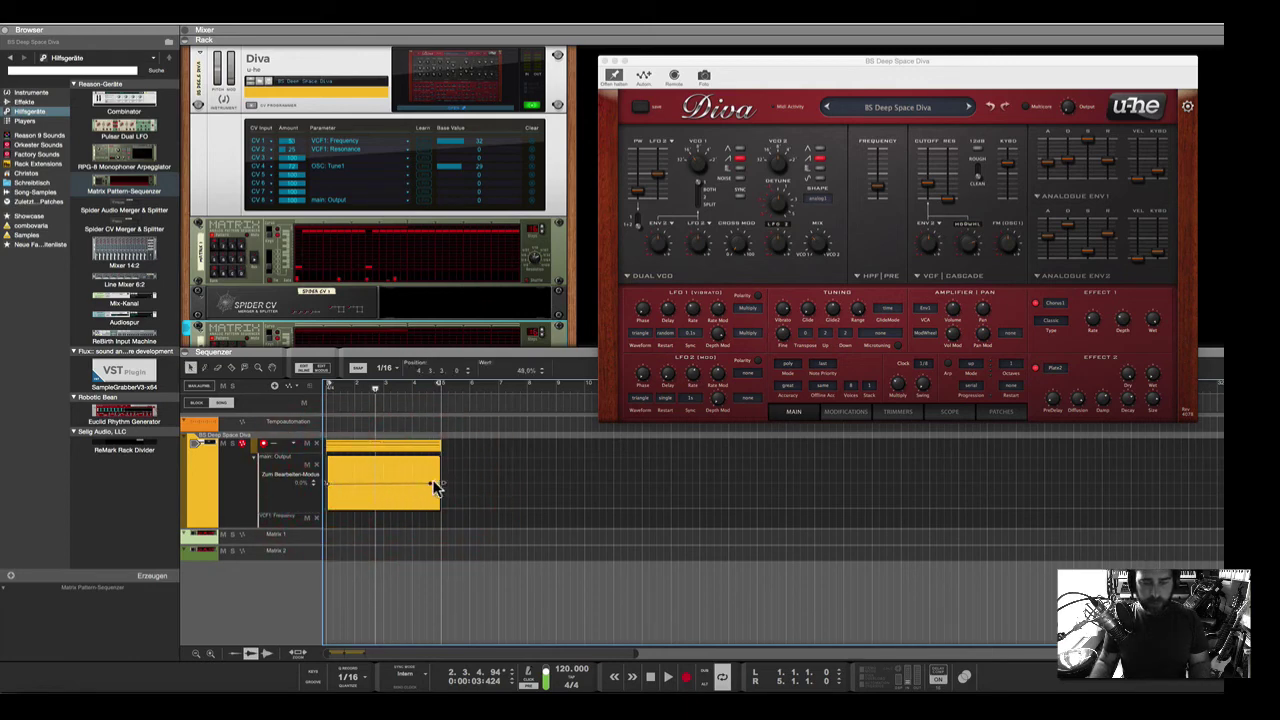
pyautogui.moveTo(440, 483); pyautogui.dragTo(443, 481)
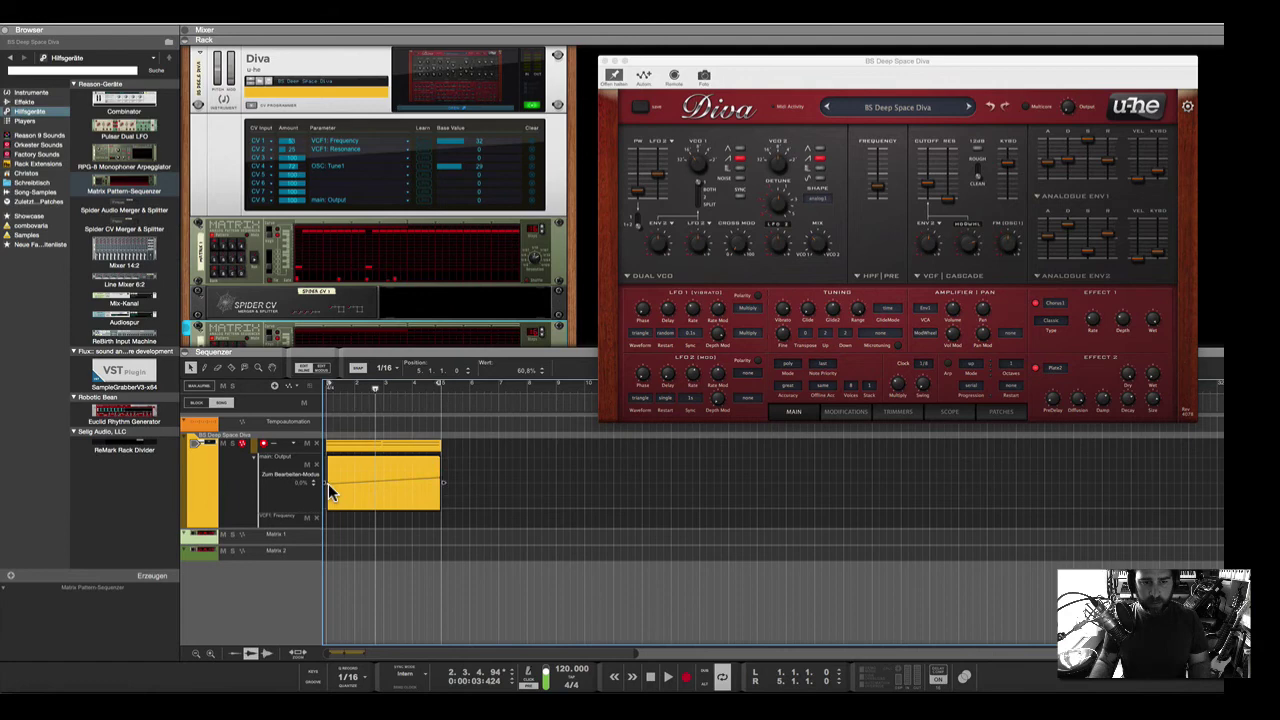
pyautogui.moveTo(328, 492); pyautogui.dragTo(329, 497)
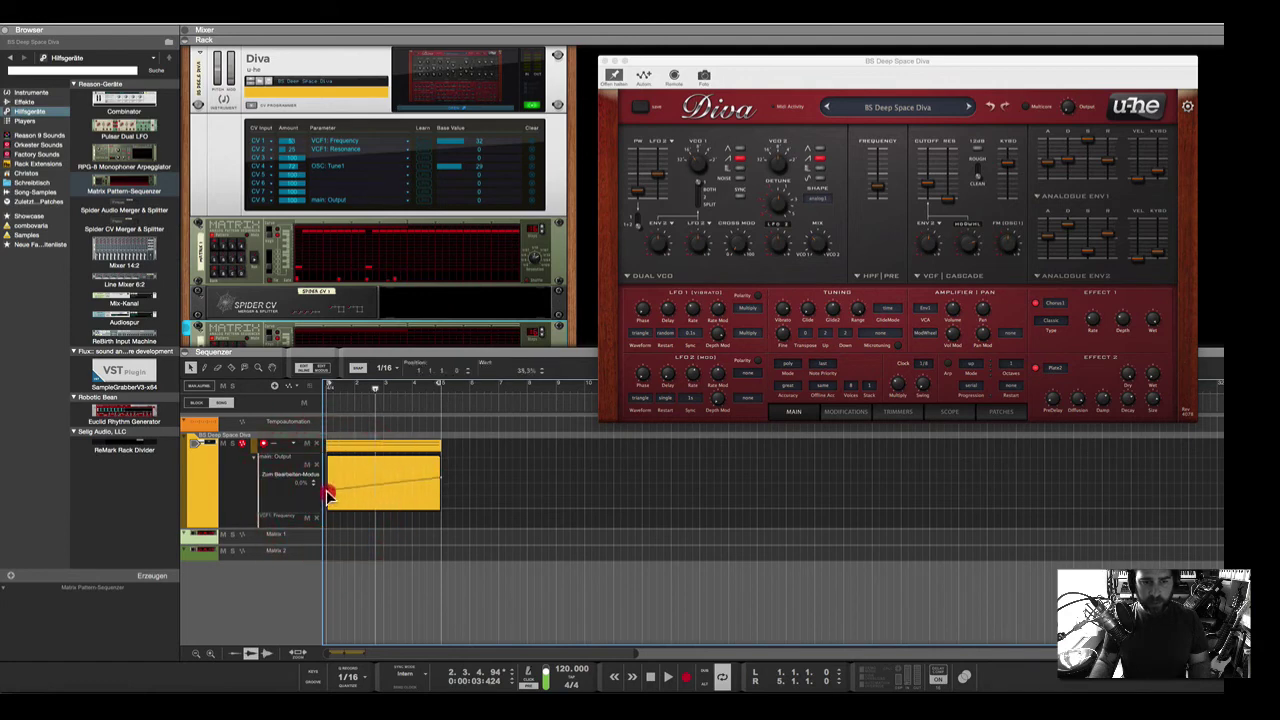
pyautogui.moveTo(366, 449); pyautogui.dragTo(484, 458)
# Set the loop end to bar 9, then play the song from bar 1 and stop
pyautogui.keyDown('alt'); pyautogui.click(558, 388); pyautogui.keyUp('alt')
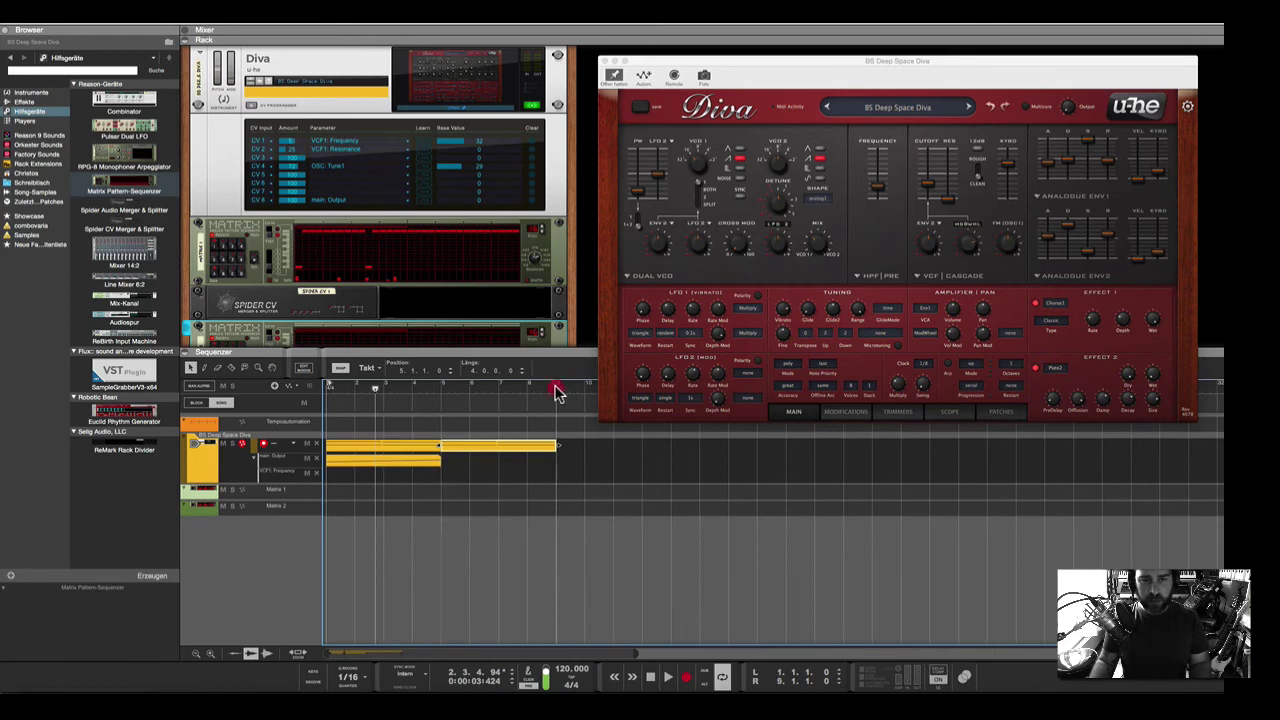
pyautogui.press('space')
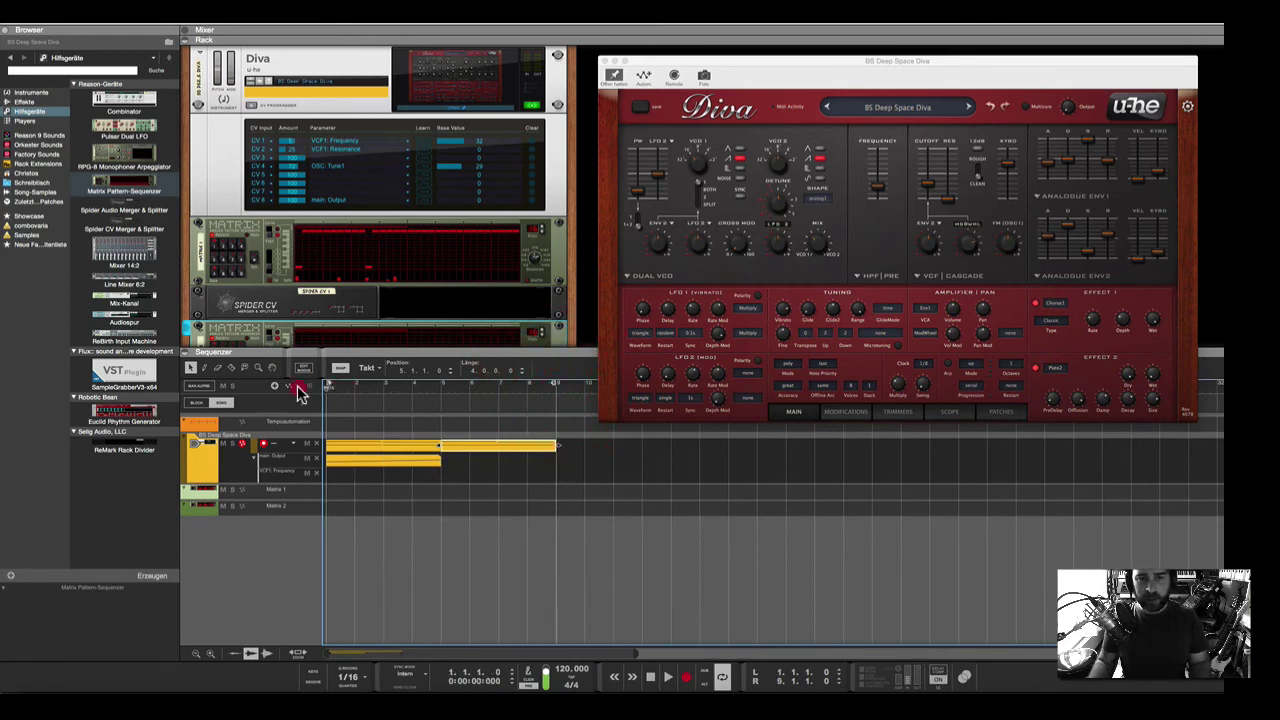
pyautogui.click(297, 386)
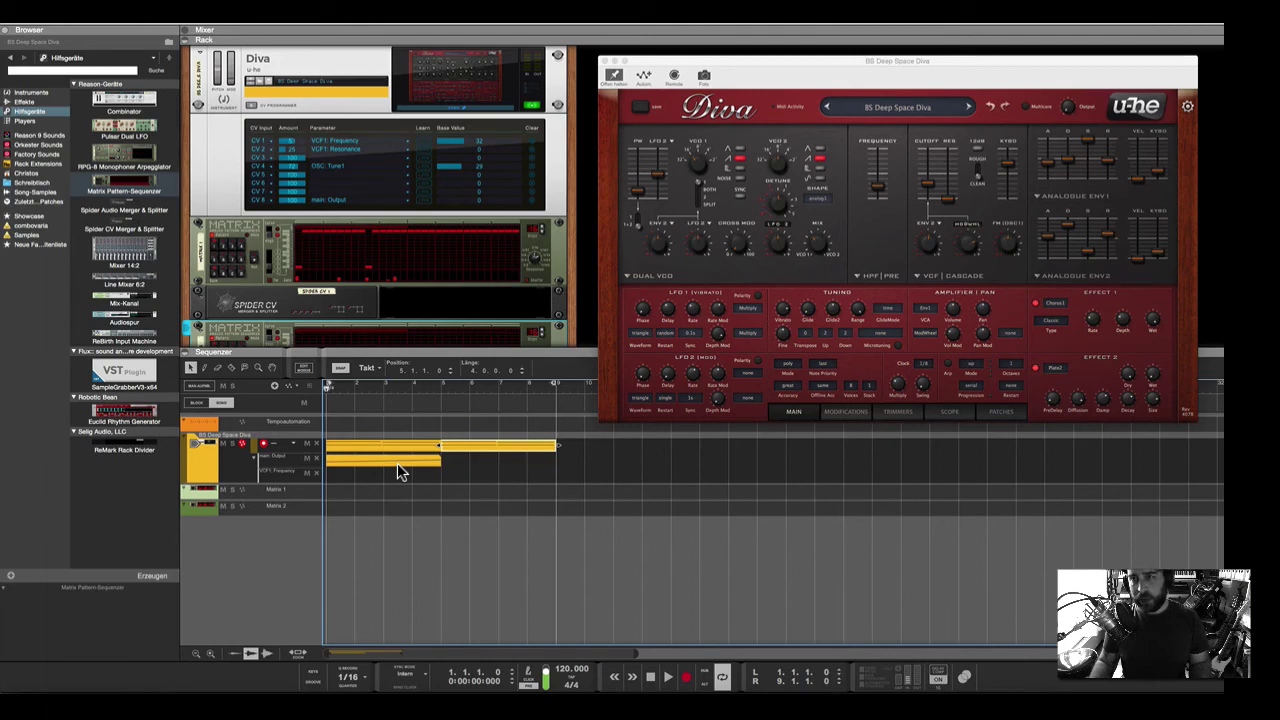
pyautogui.scroll(-5, 360, 275)
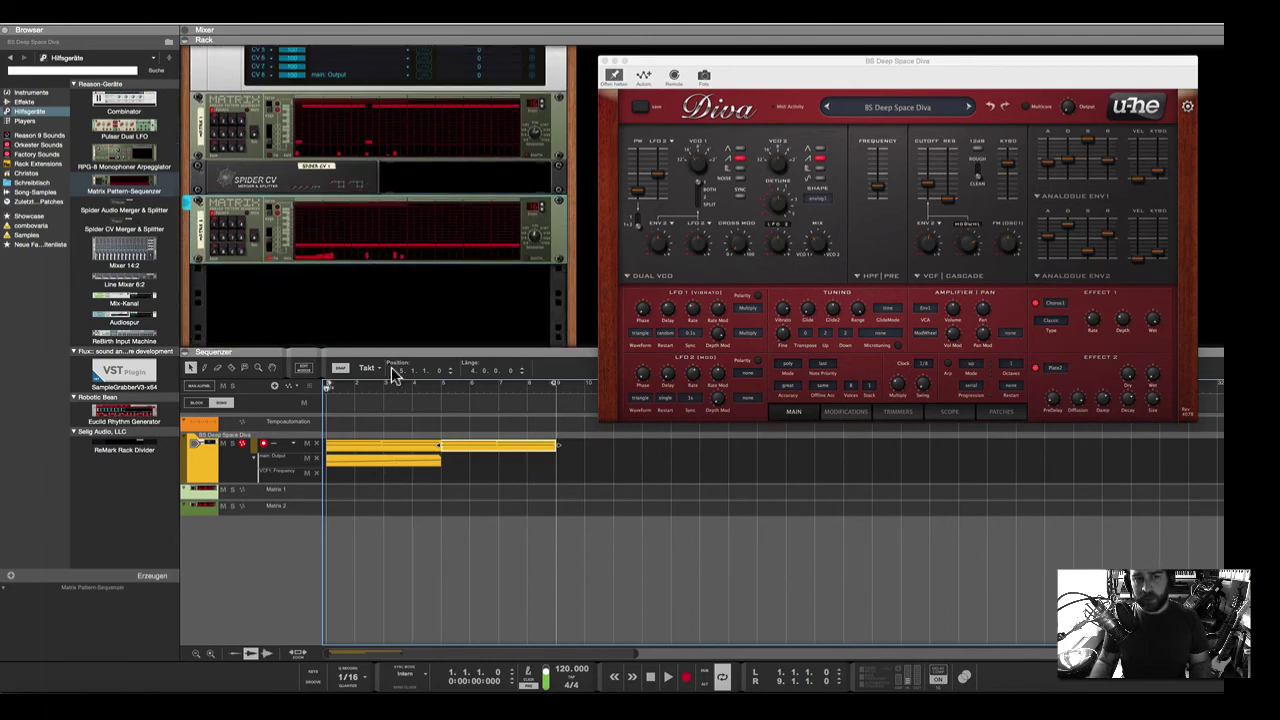
pyautogui.press('space')
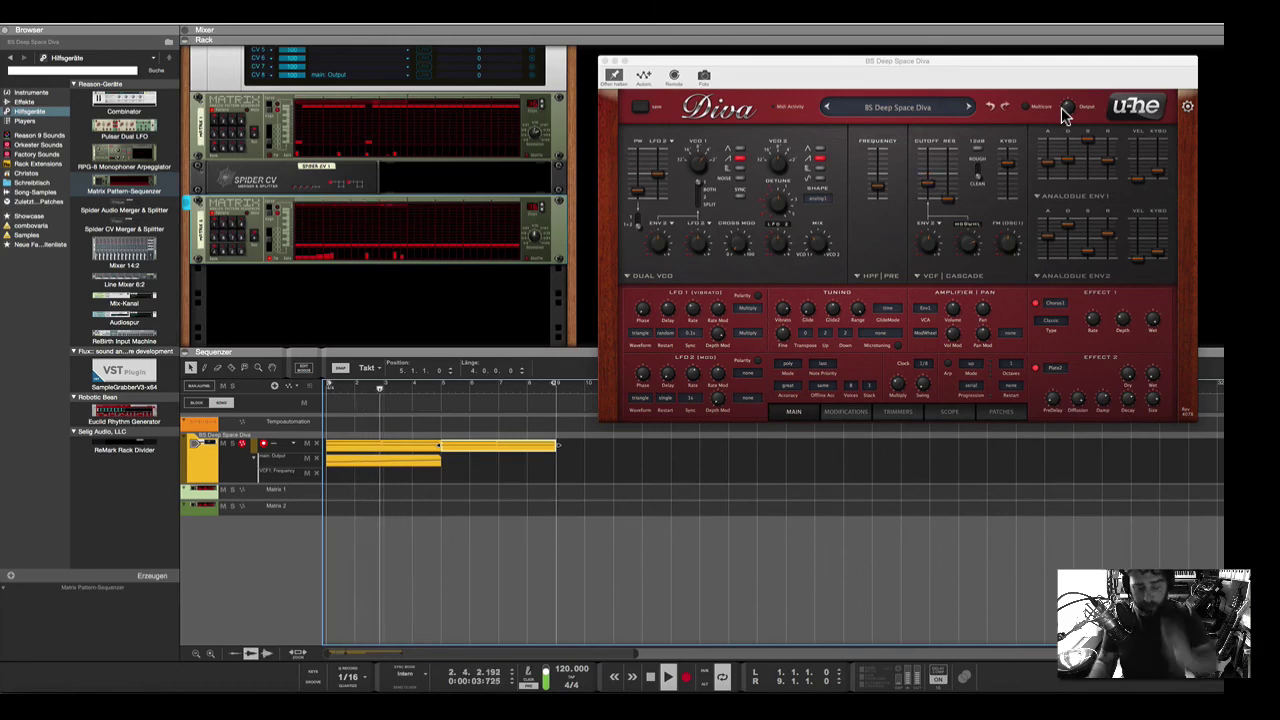
pyautogui.press('space')
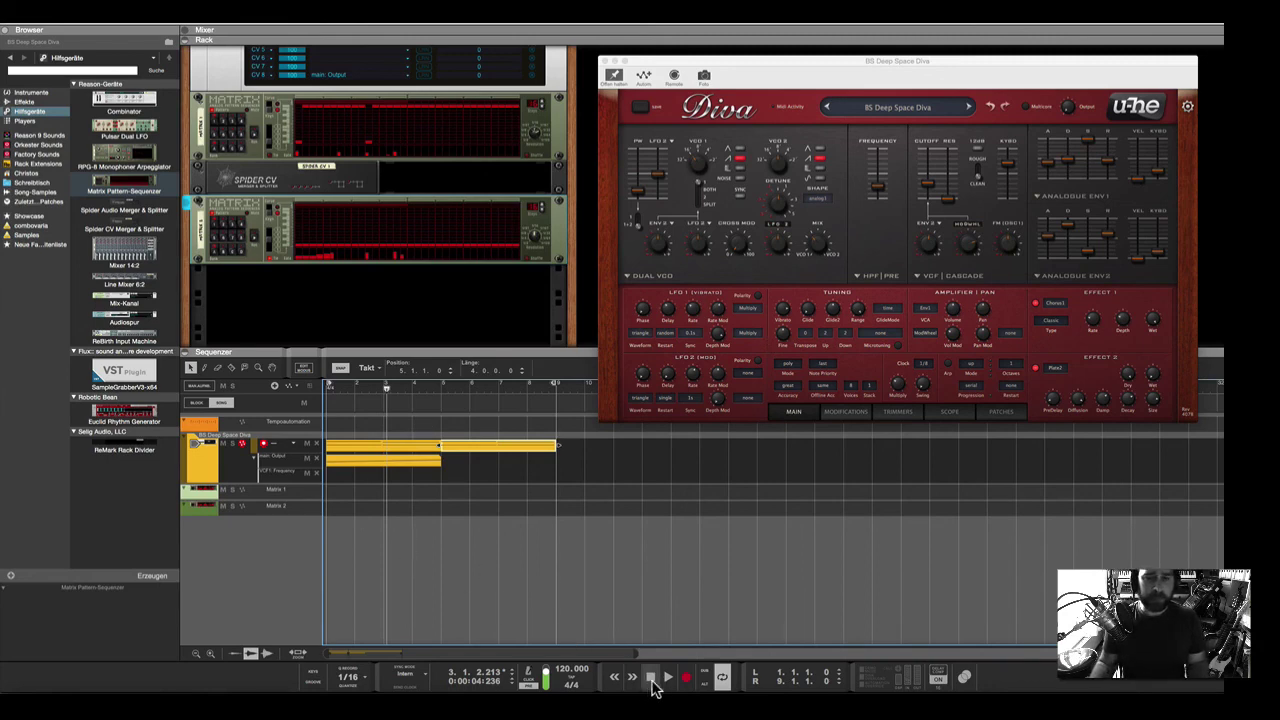
pyautogui.click(1011, 22)
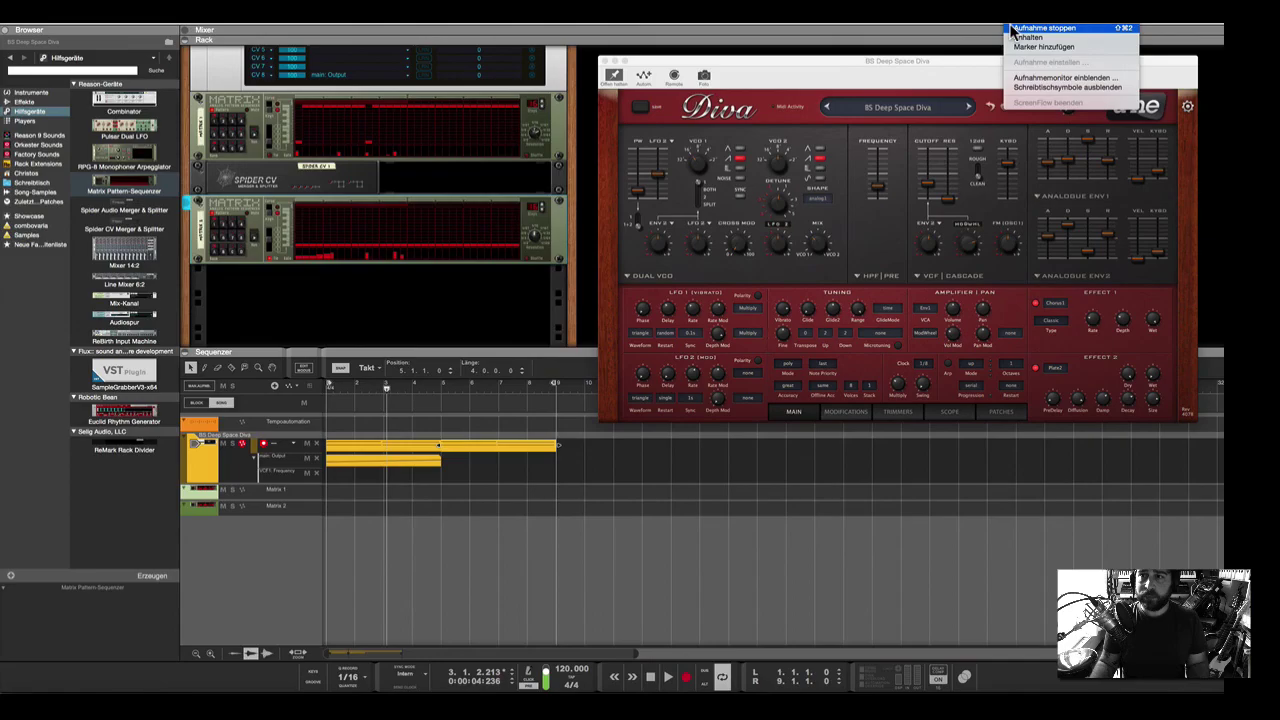